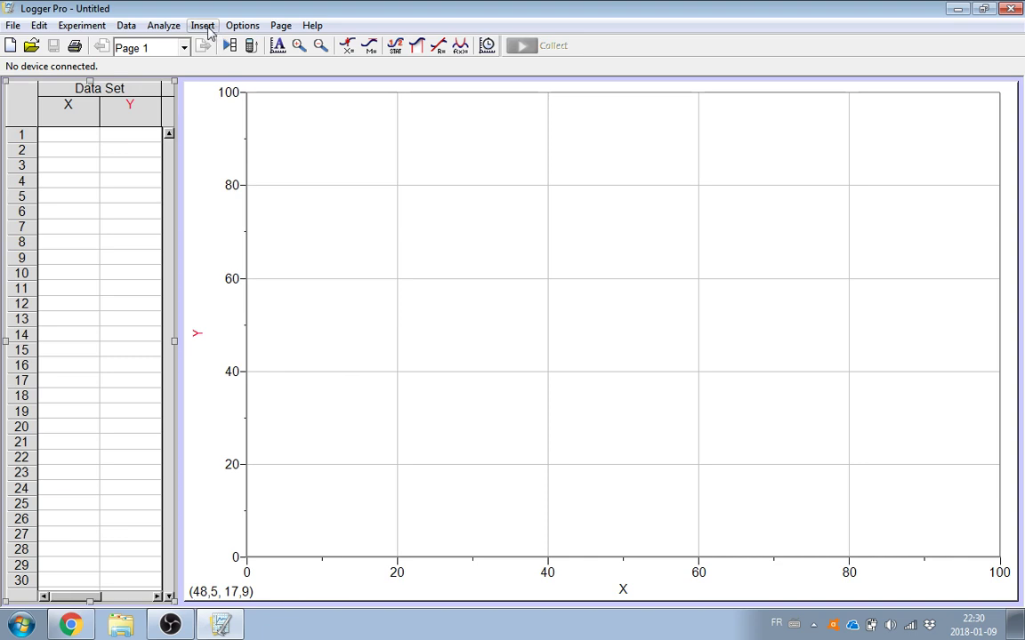
Step: Insert the movie IMG_0016 from the desktop into the experiment
click(205, 26)
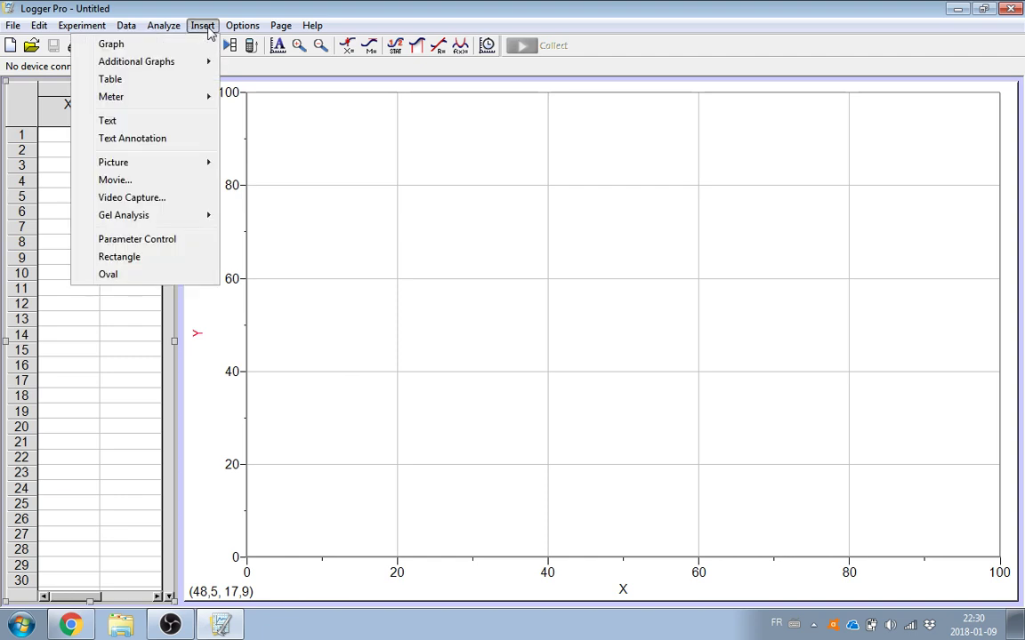
click(148, 182)
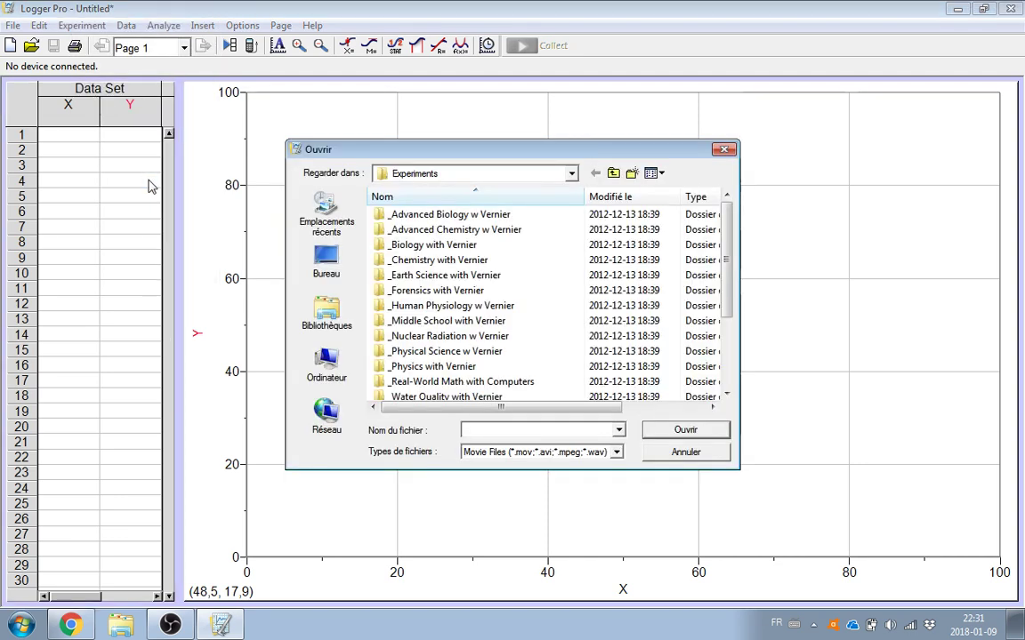
click(326, 274)
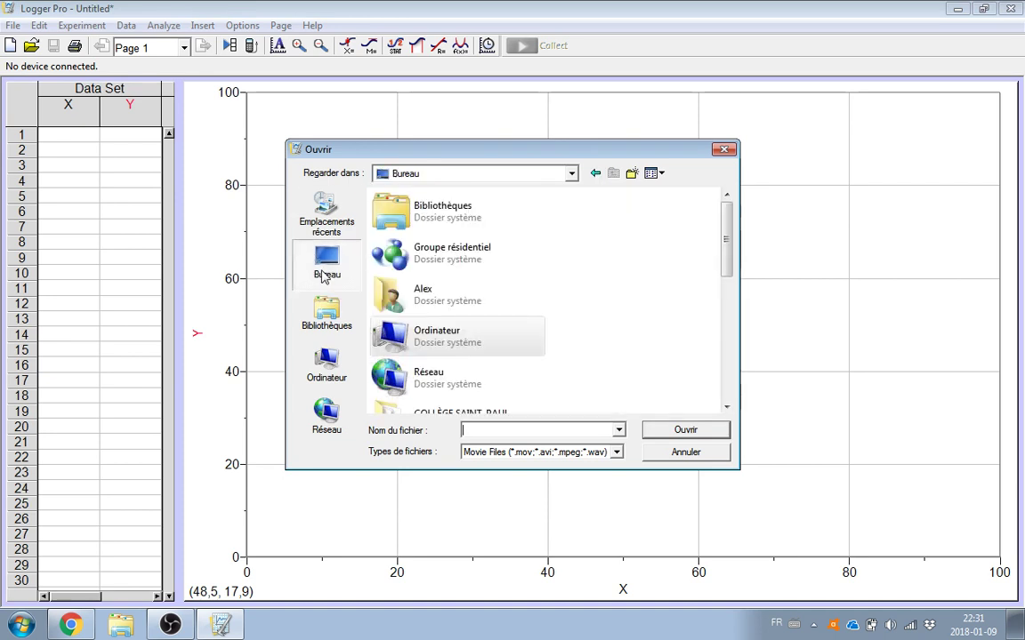
drag(725, 233, 733, 365)
click(435, 316)
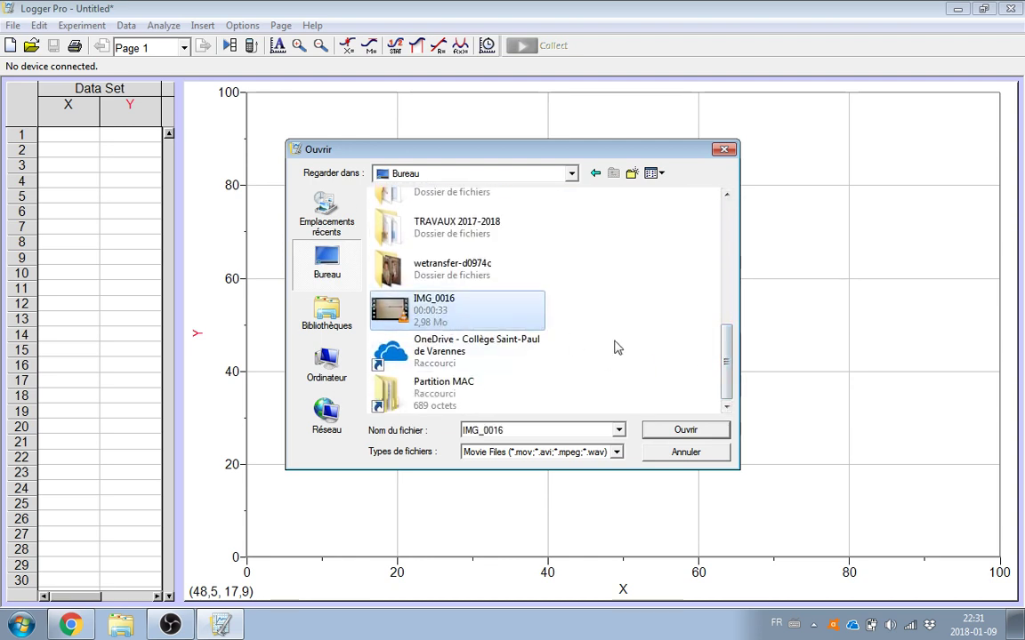
click(694, 432)
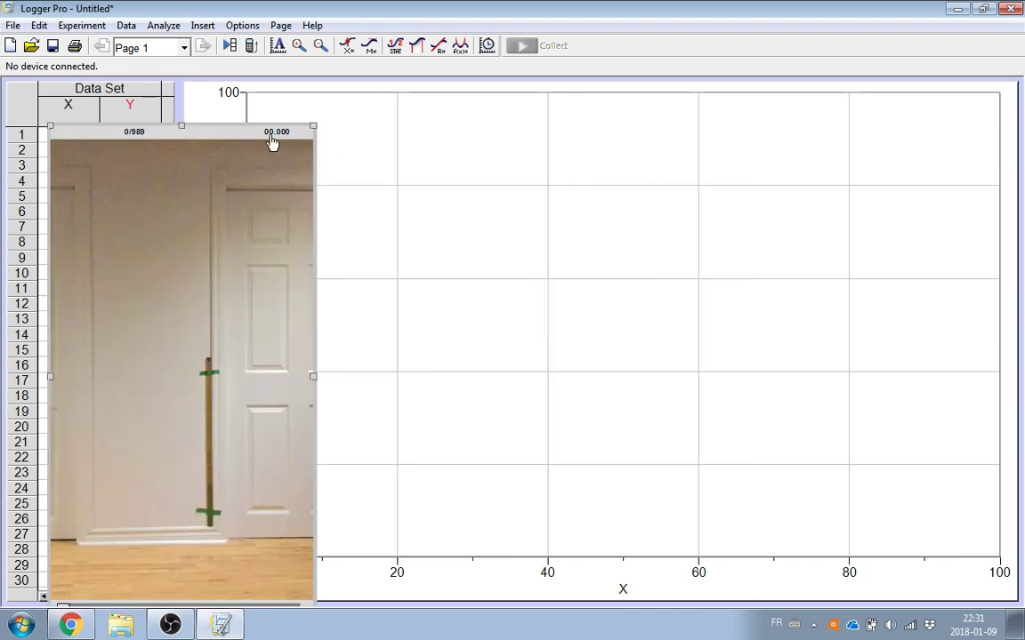
Step: Place the movie beside the data table and narrow the graph so it sits next to the movie without overlapping
drag(215, 137, 354, 117)
click(623, 589)
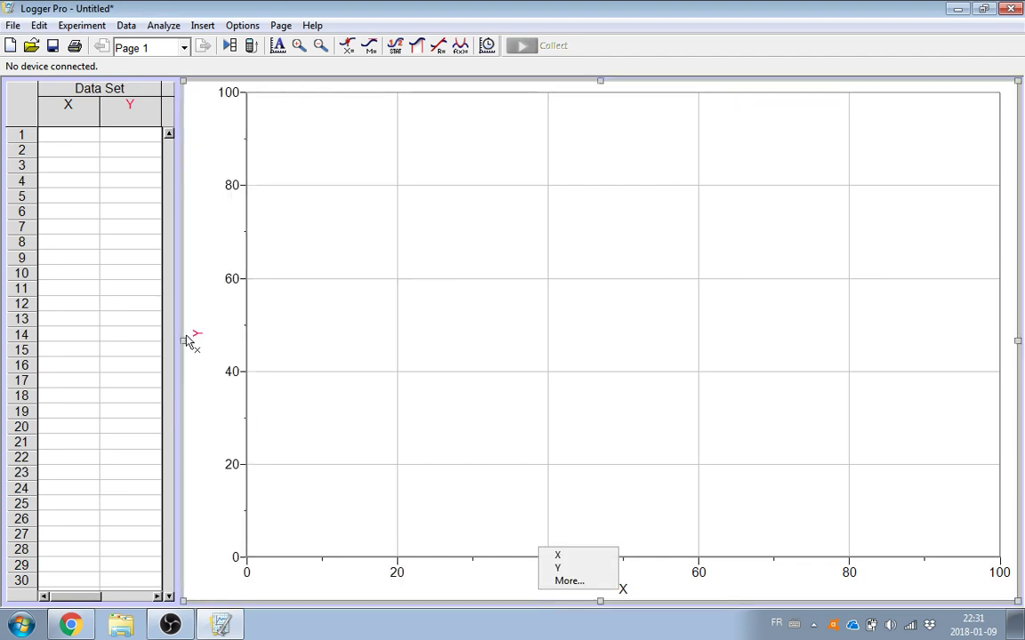
drag(185, 345, 467, 345)
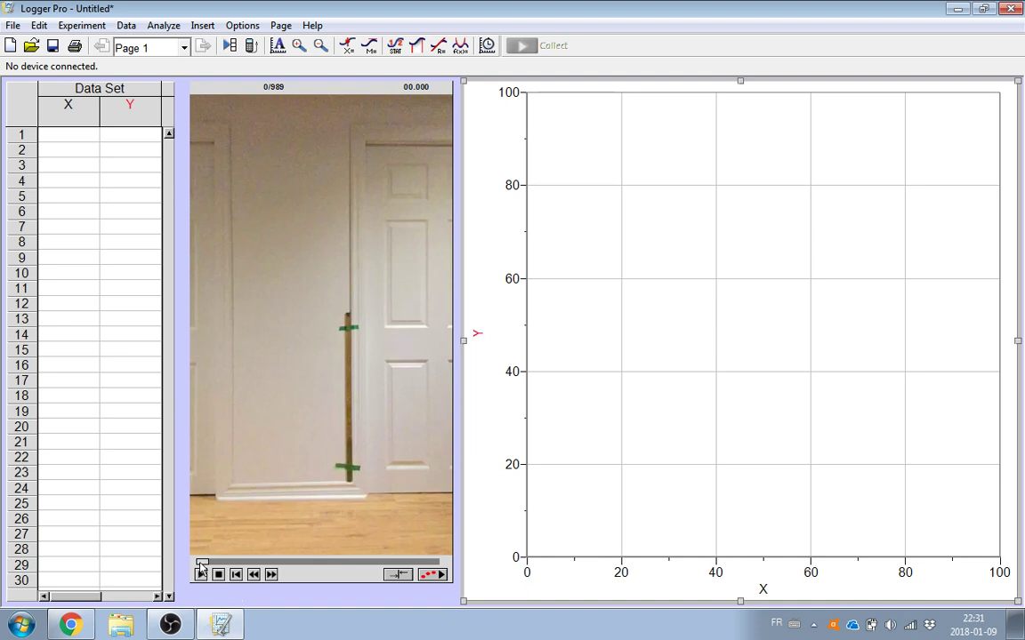
Step: Play through the movie to view the ball's throw and fall, stopping once the ball has bounced
mouse_move(203, 568)
mouse_down()
mouse_move(353, 580)
mouse_move(341, 574)
mouse_move(360, 565)
mouse_move(203, 564)
mouse_up()
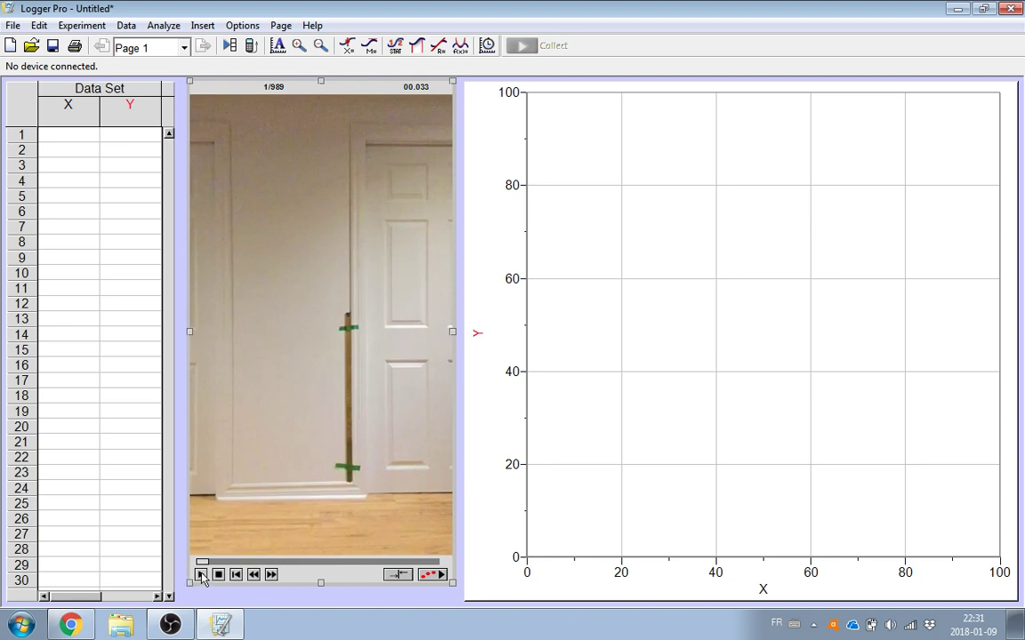
click(203, 573)
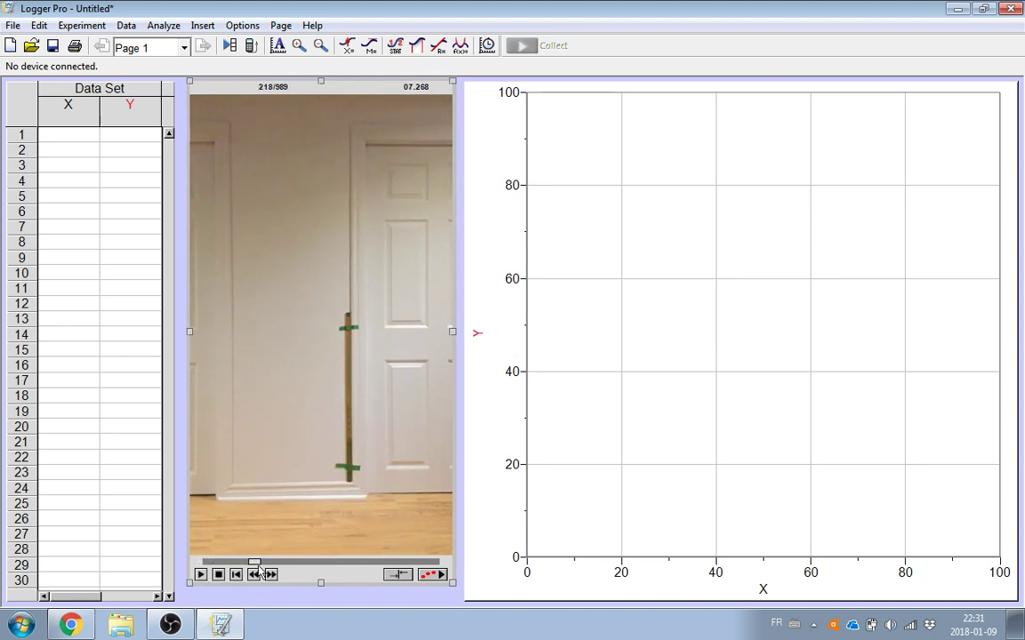
click(219, 575)
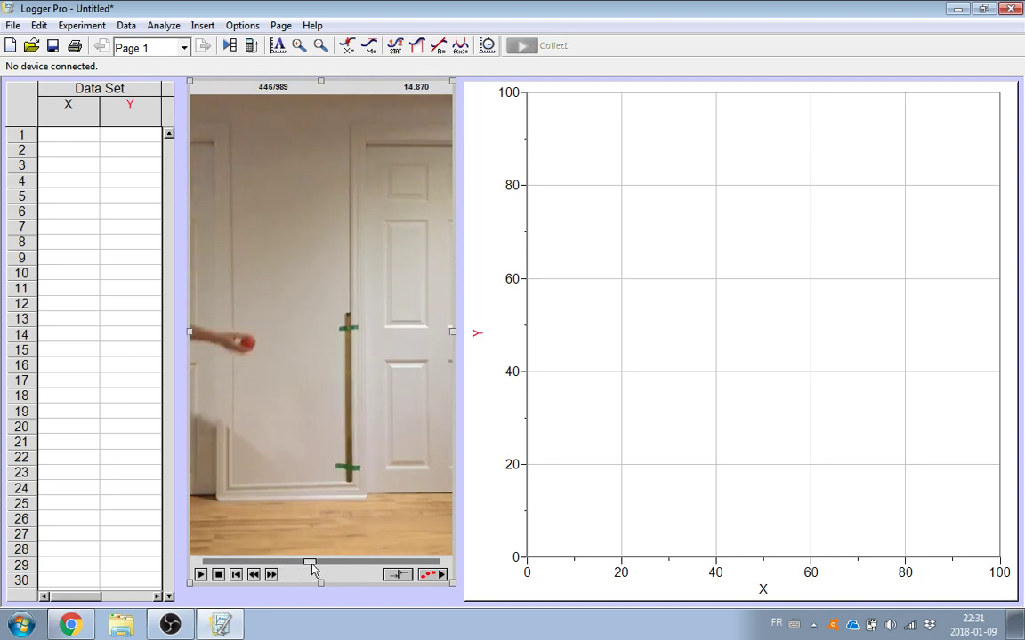
click(200, 575)
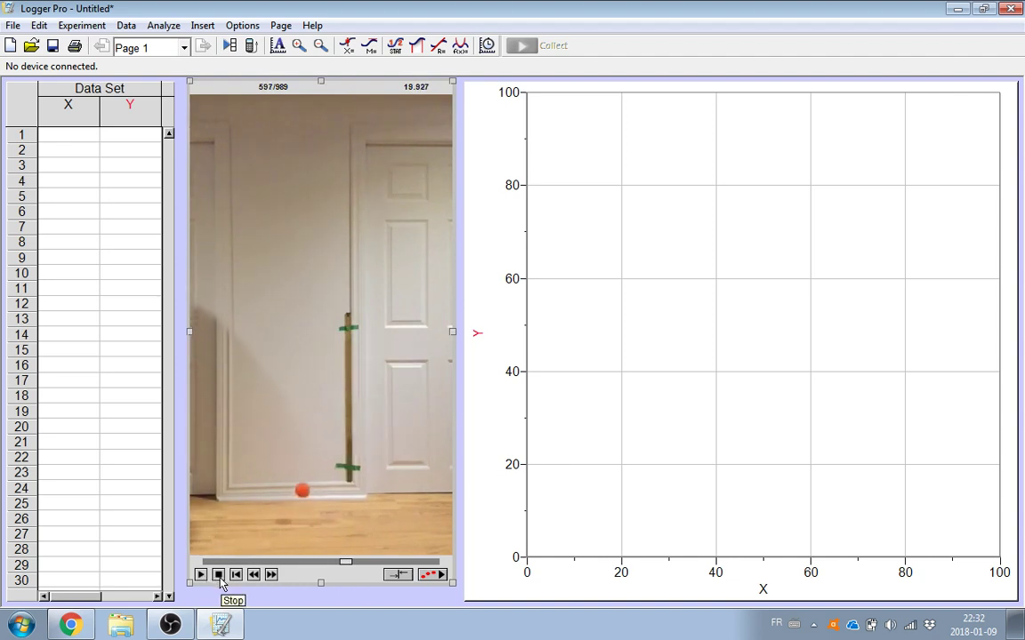
click(219, 578)
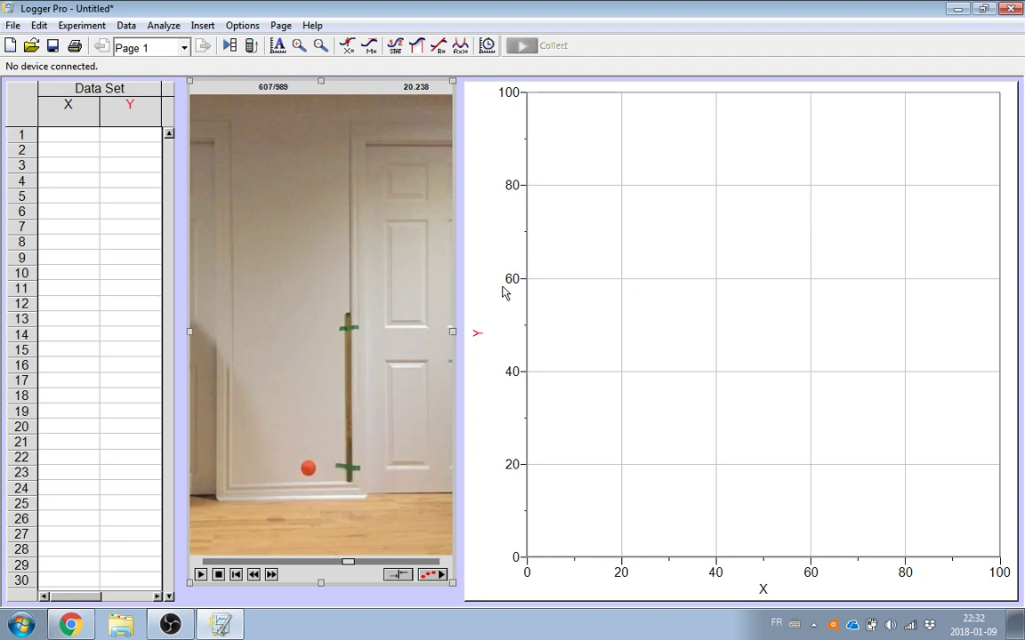
Step: Enable video analysis on the movie and go to frame 458, at the start of the ball's throw
click(430, 576)
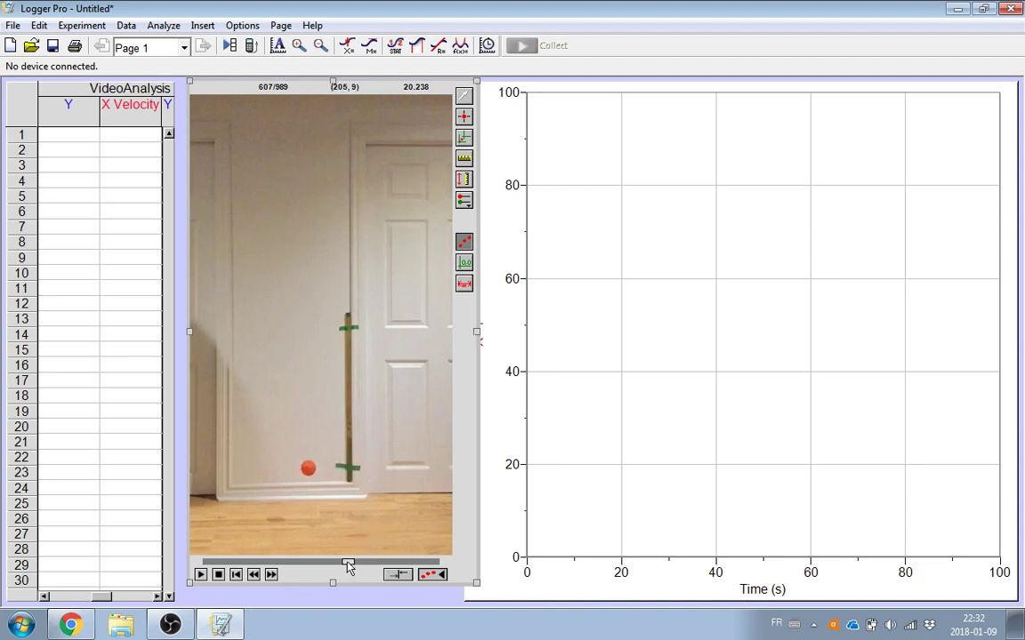
drag(348, 566, 316, 567)
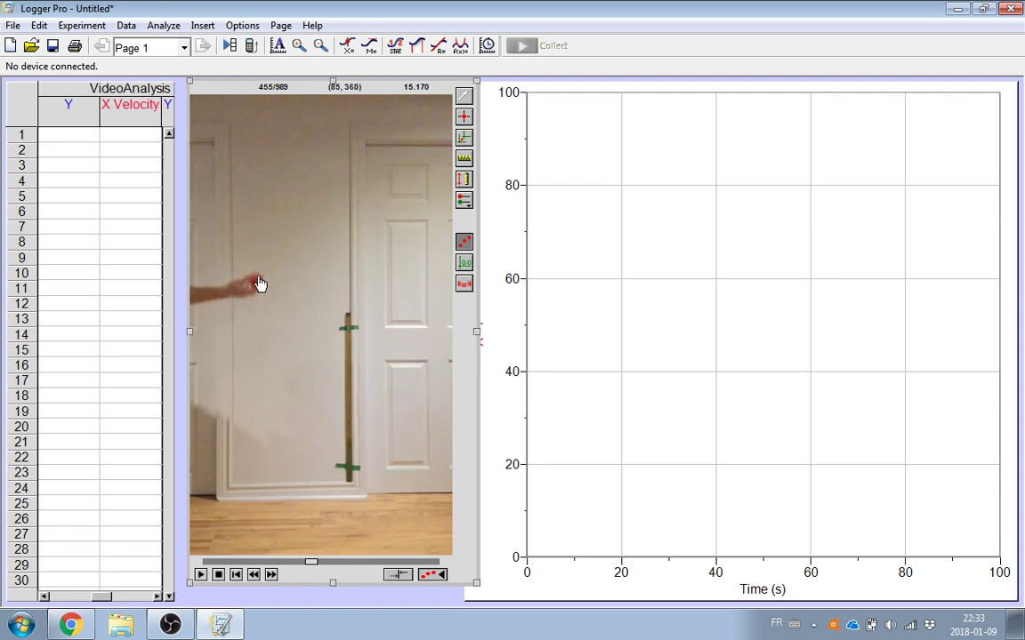
click(271, 575)
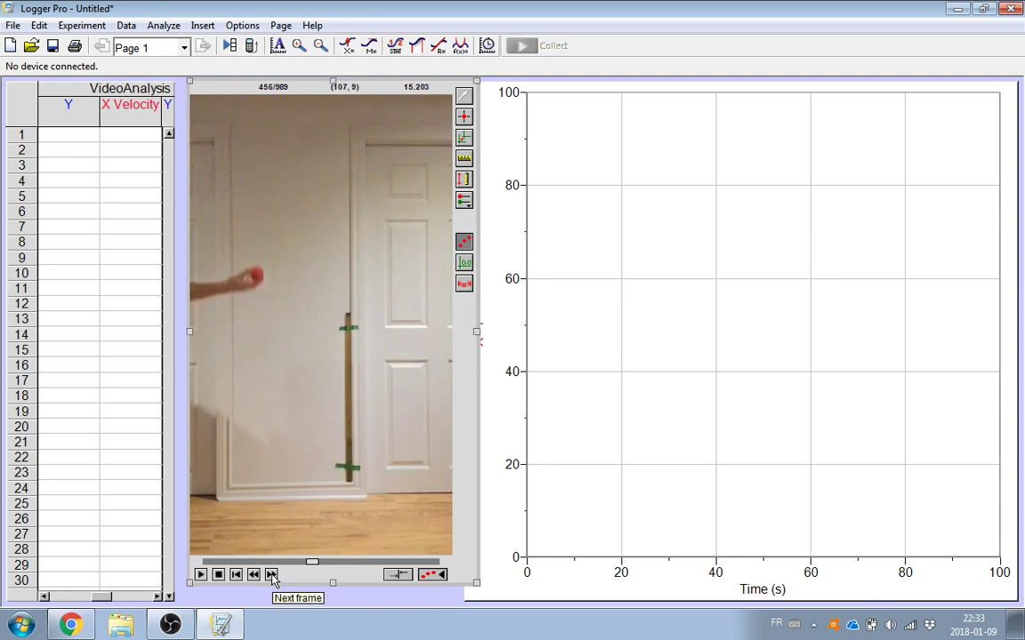
click(272, 574)
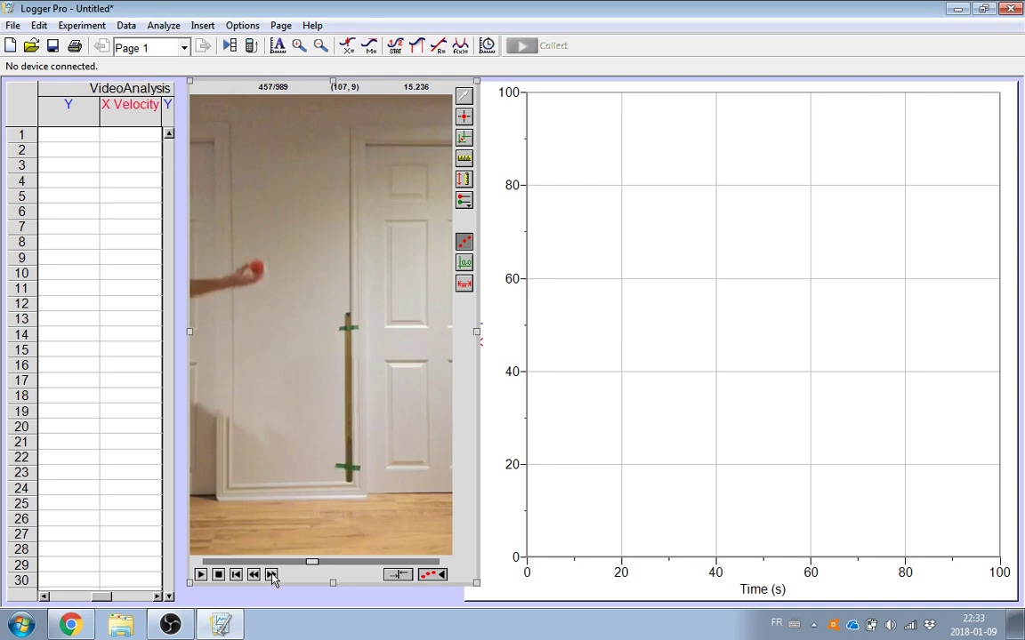
click(271, 574)
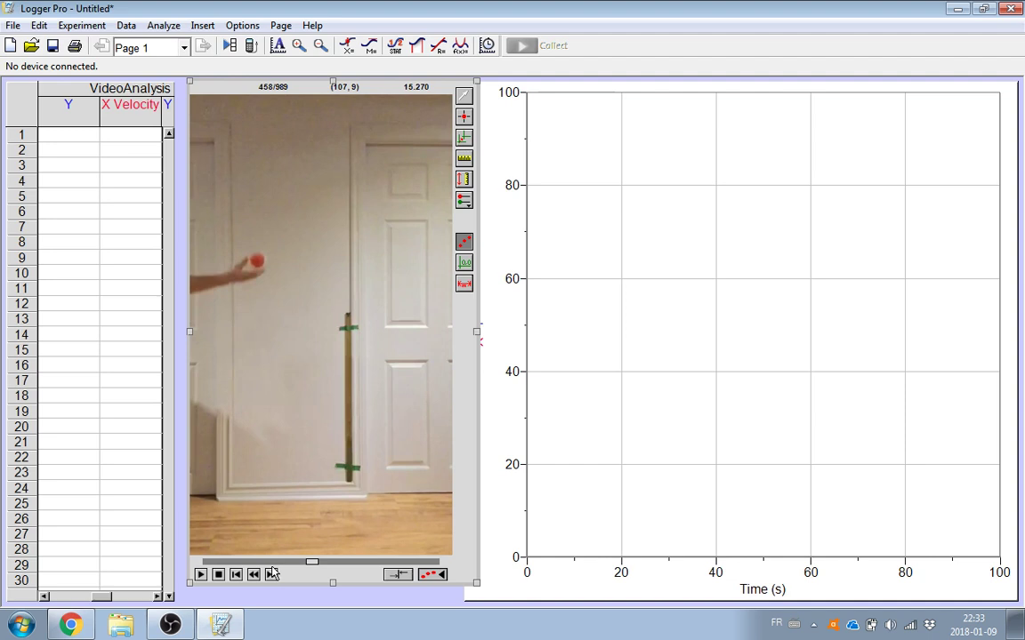
click(255, 575)
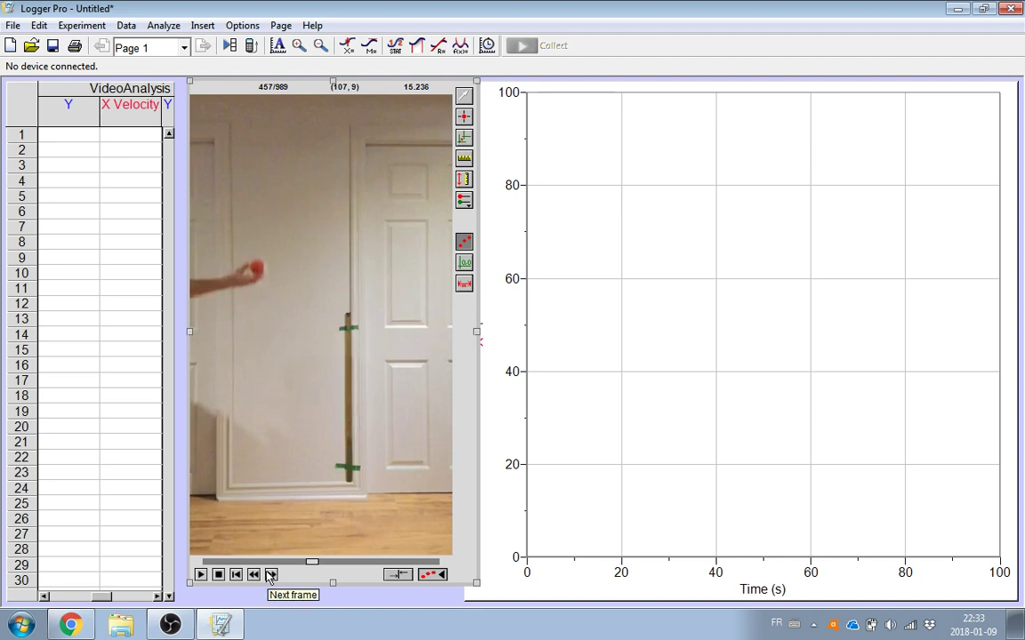
click(272, 576)
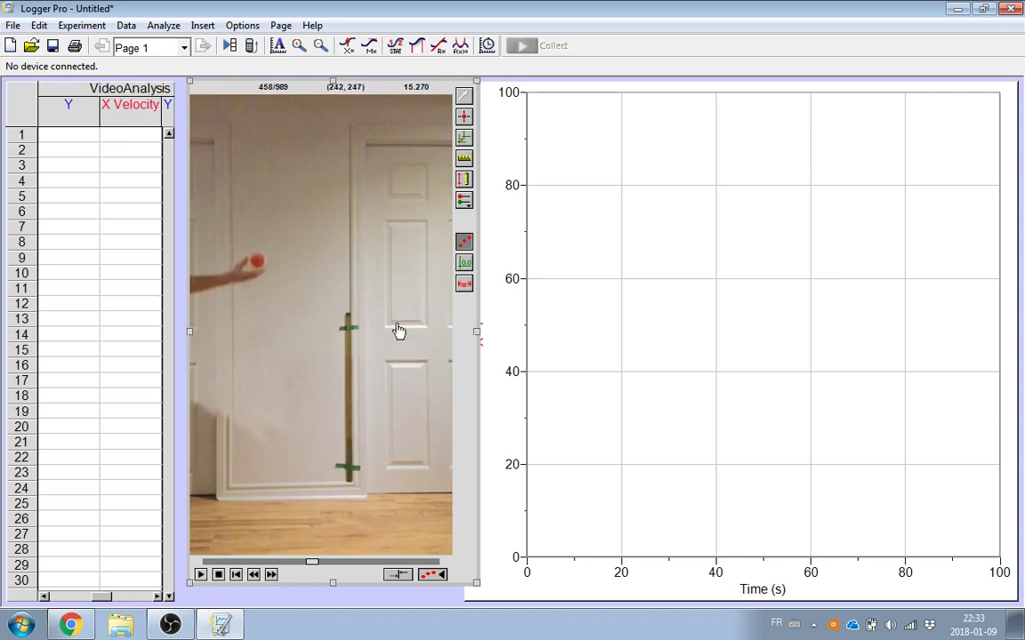
Step: Set the coordinate origin on the ball and scale the movie along the wall ruler's full length as 0,915 m
click(464, 139)
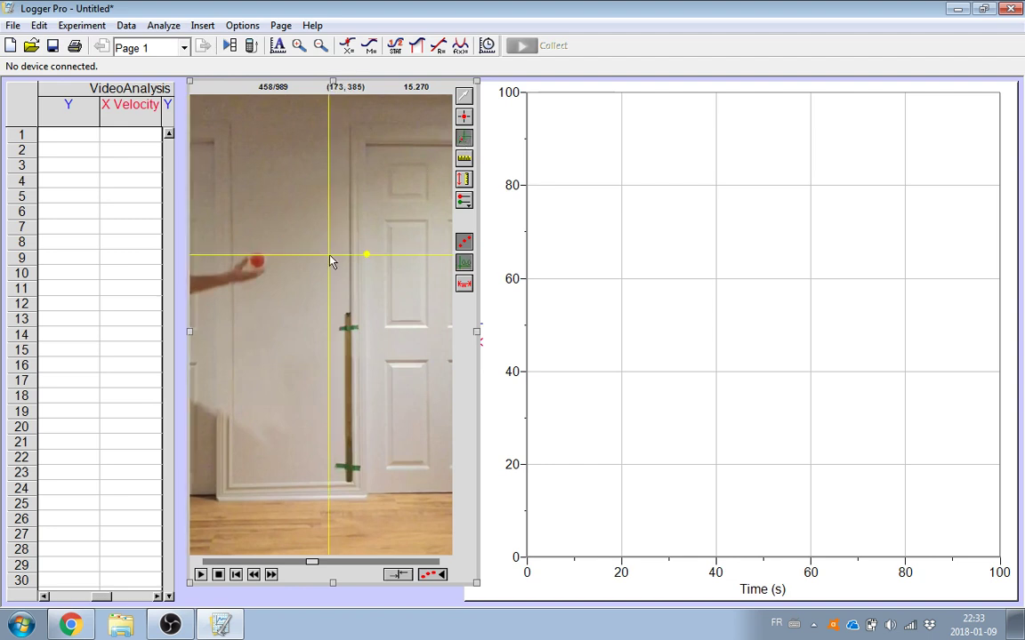
click(258, 262)
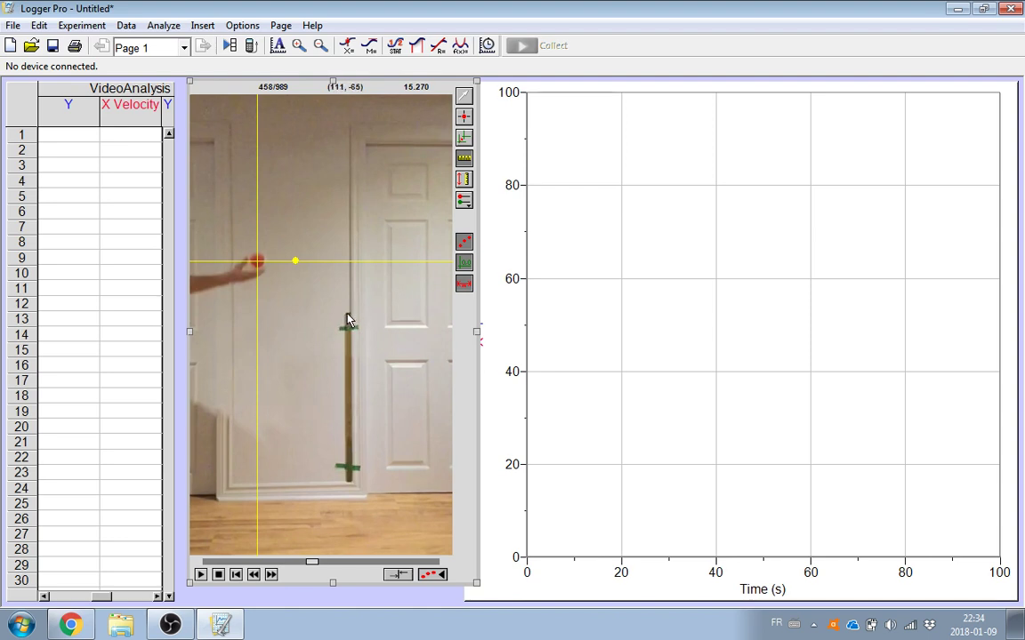
drag(348, 320, 349, 485)
drag(349, 487, 349, 487)
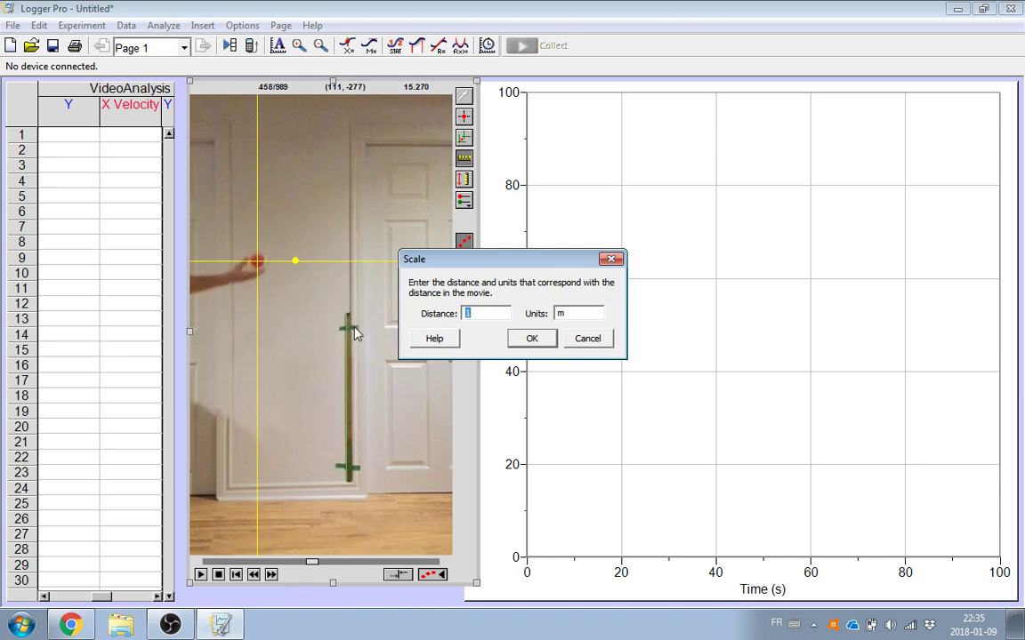
text(0,915)
click(532, 339)
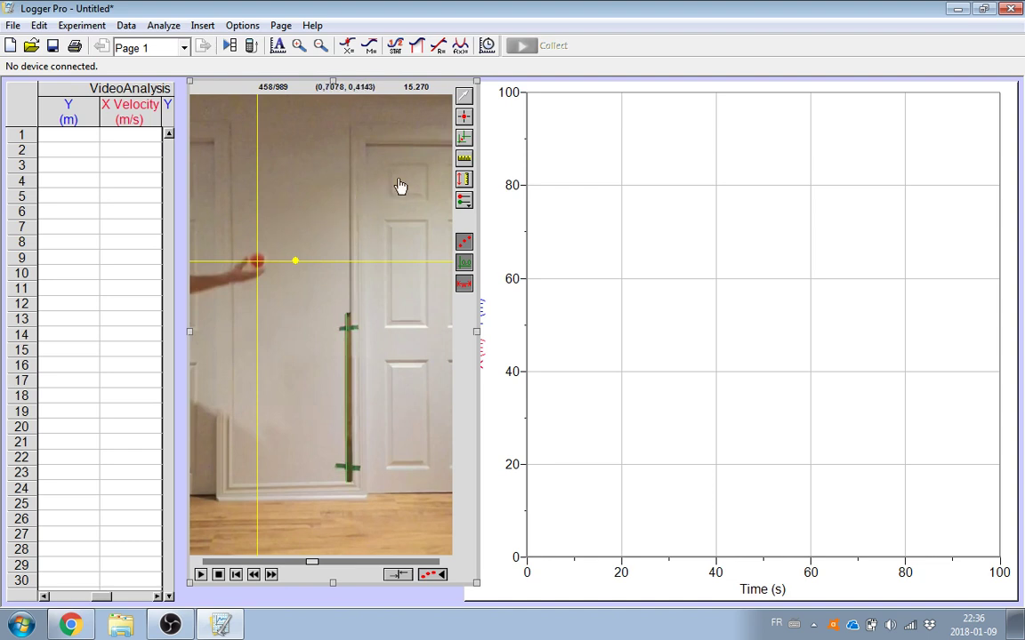
Step: Mark the ball's centre in eight consecutive frames, from frame 458 to frame 465
click(464, 120)
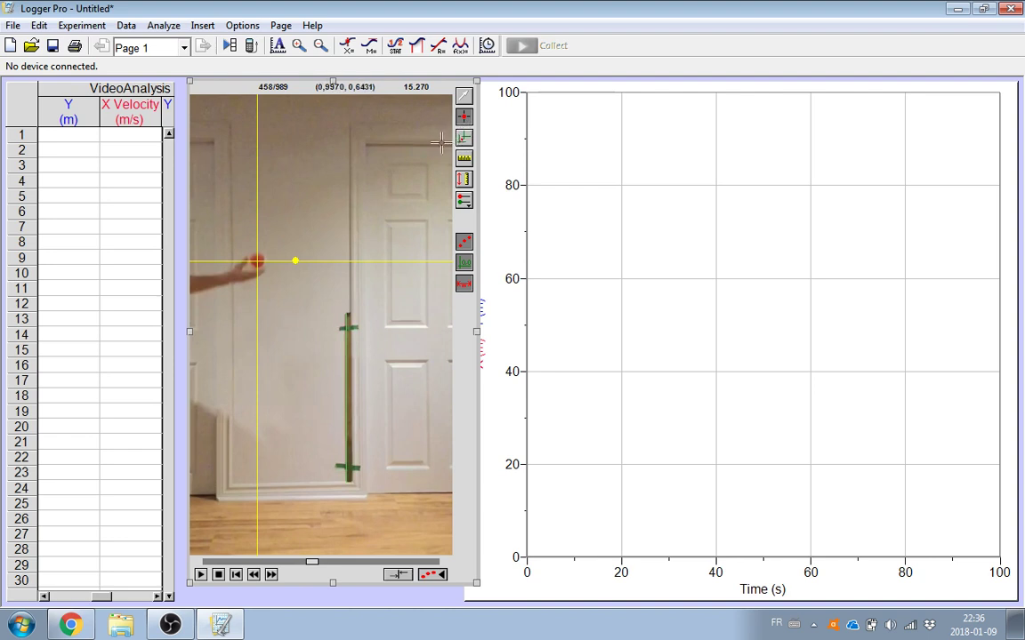
click(257, 260)
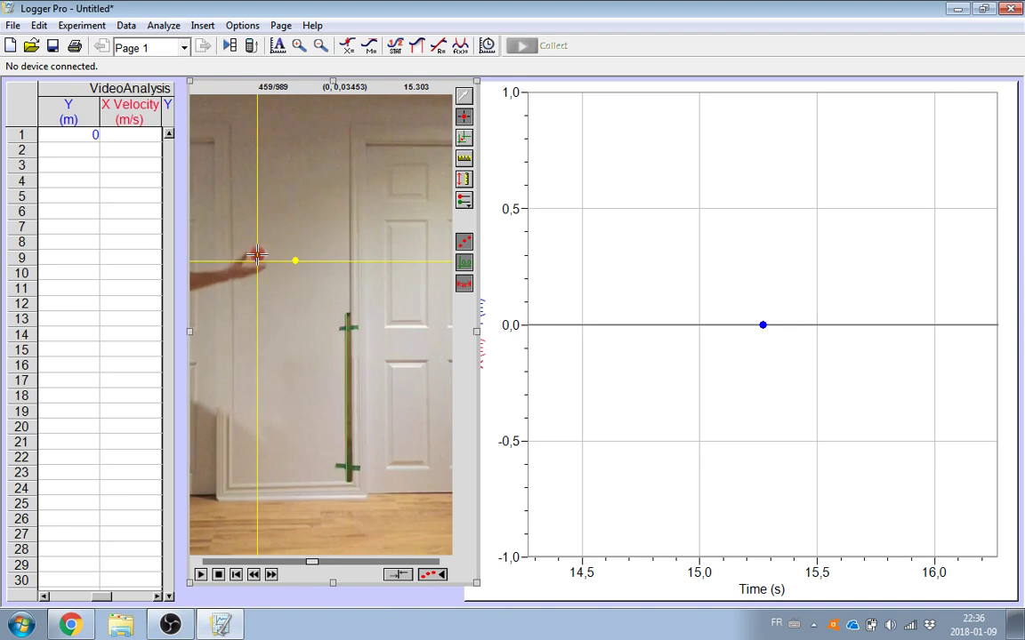
click(257, 255)
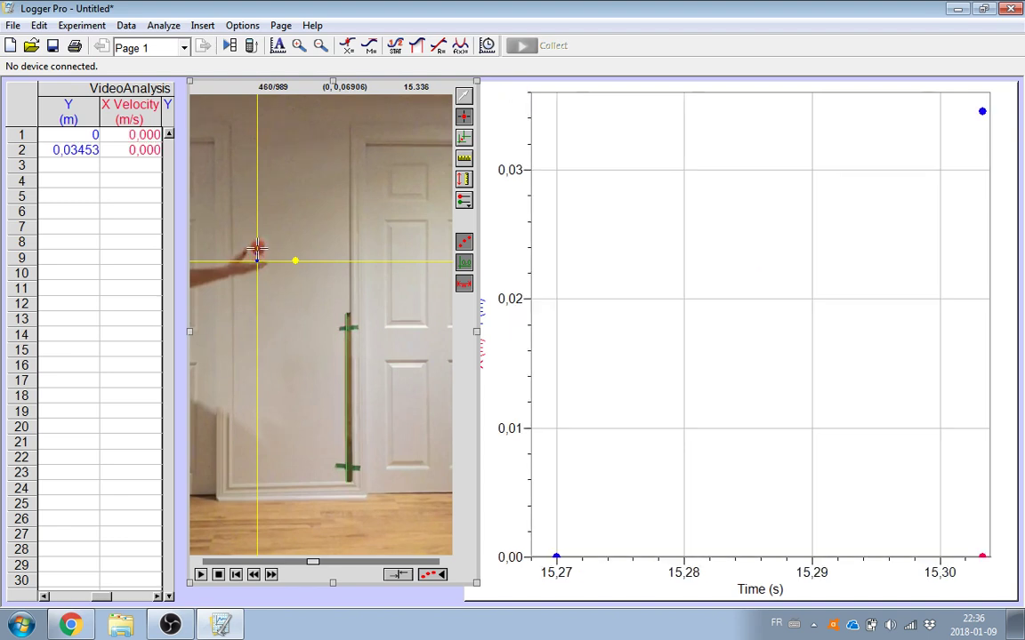
click(257, 249)
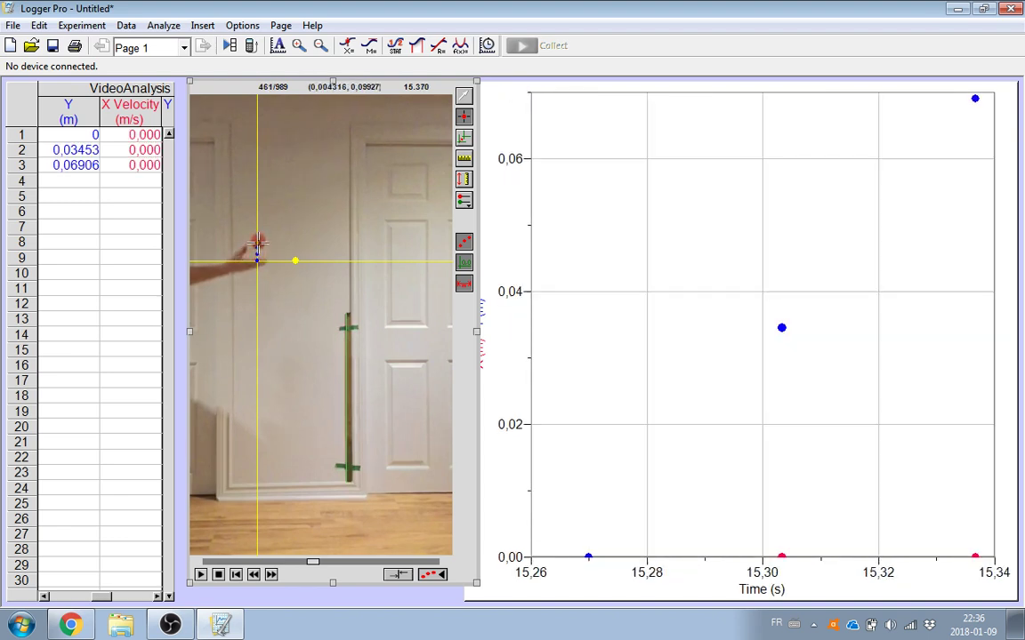
click(257, 241)
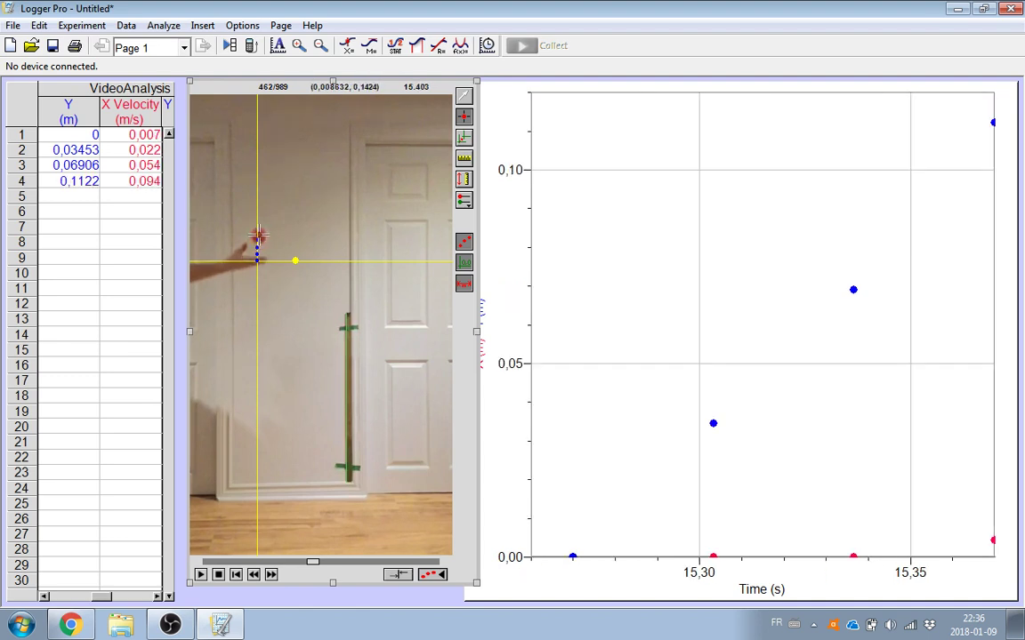
click(257, 232)
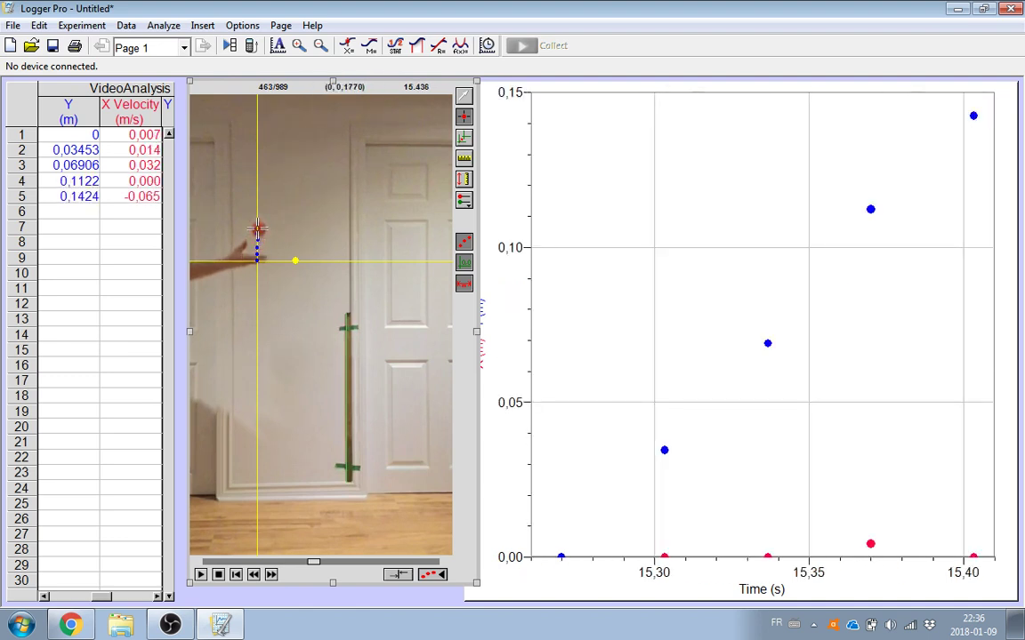
click(257, 225)
click(257, 219)
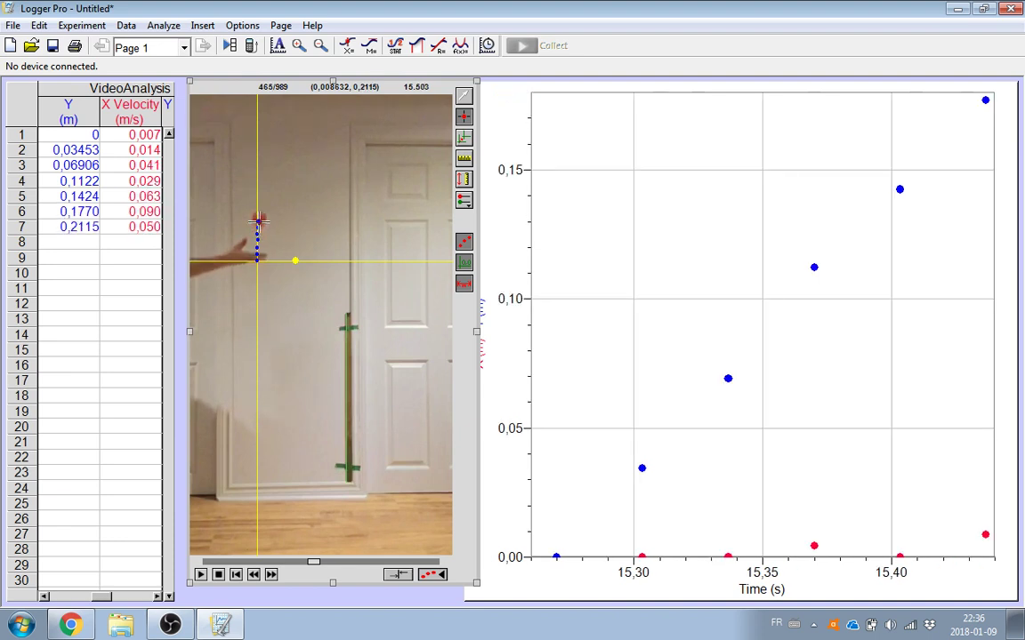
click(258, 213)
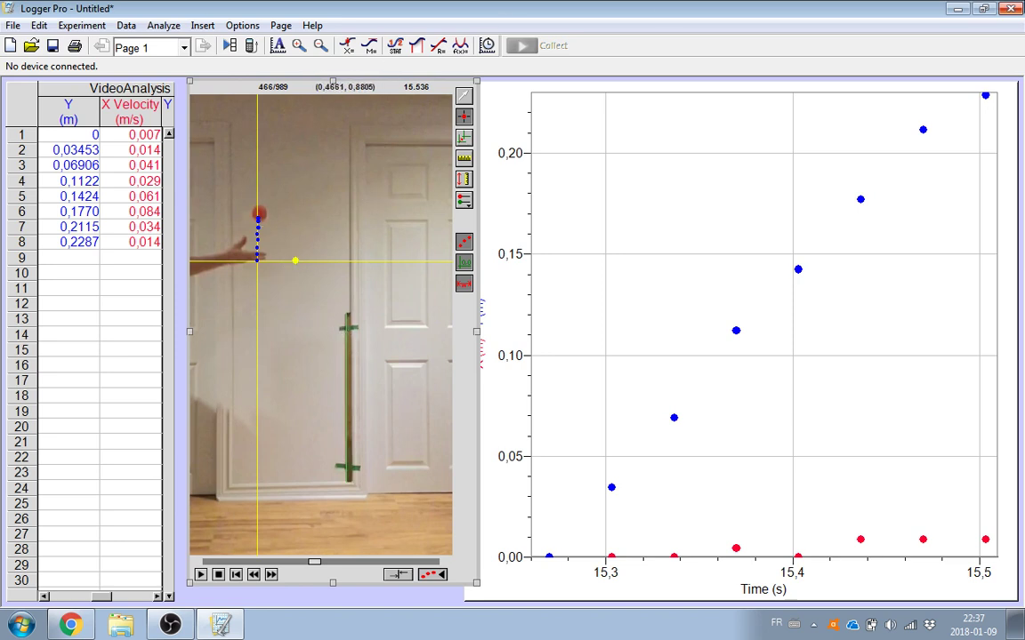
Step: Close the untitled experiment without saving and open the Balle file from the desktop
click(1012, 8)
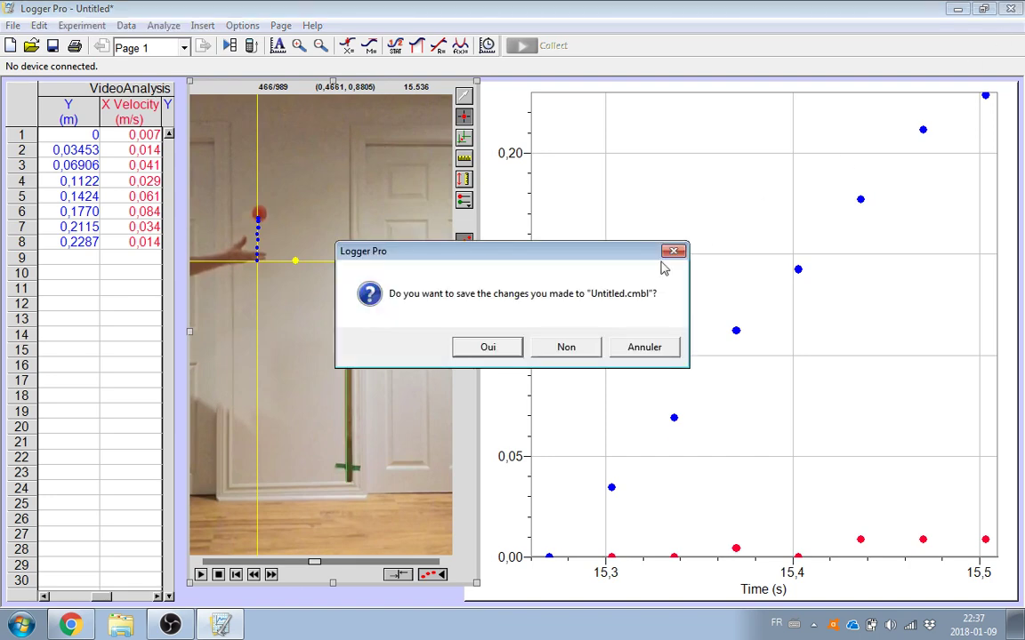
click(570, 346)
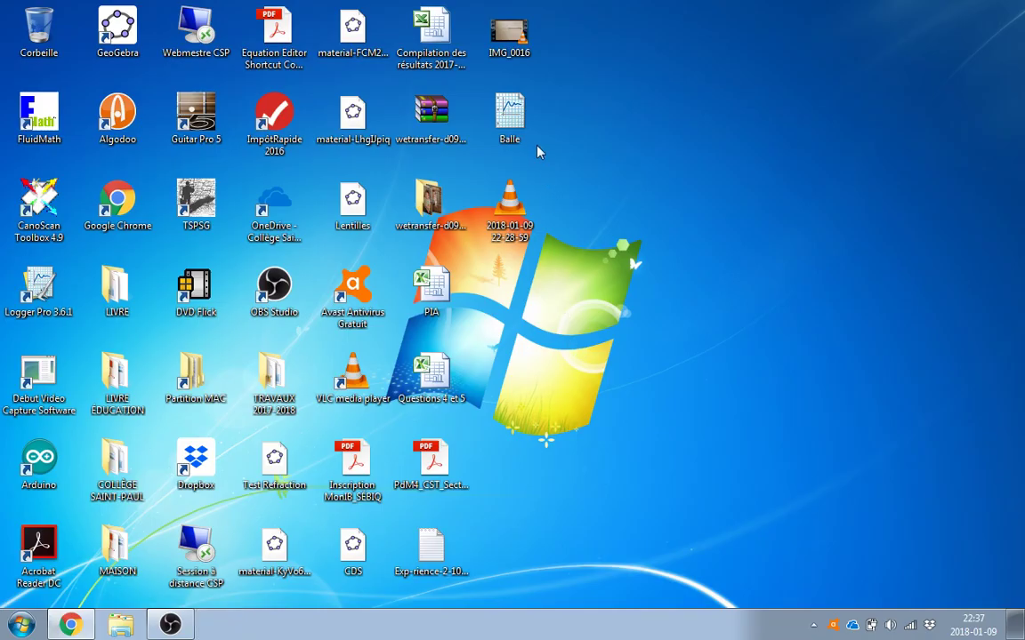
click(510, 109)
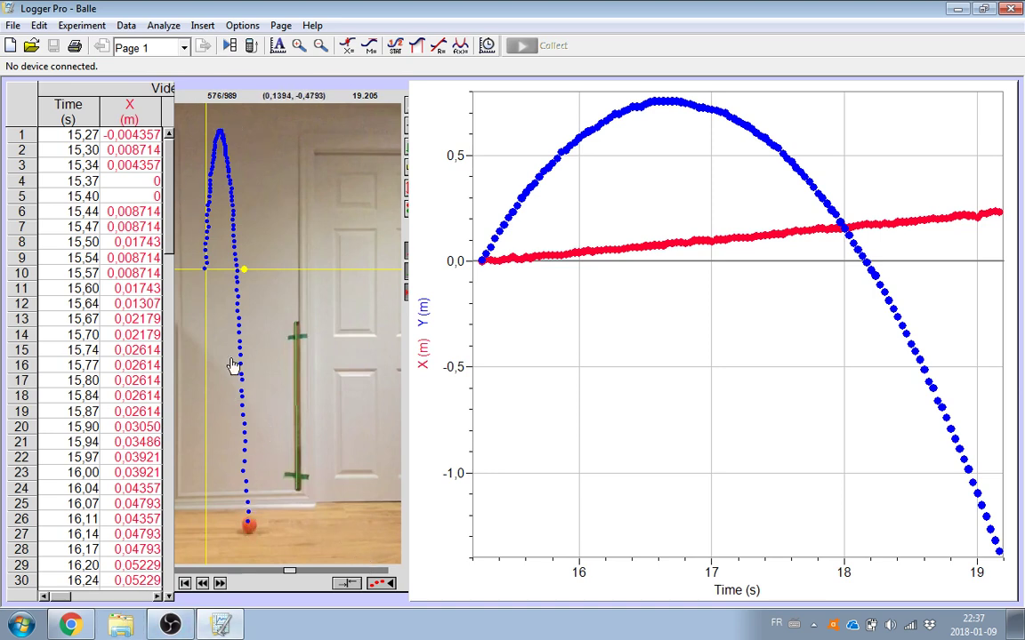
drag(167, 208, 136, 167)
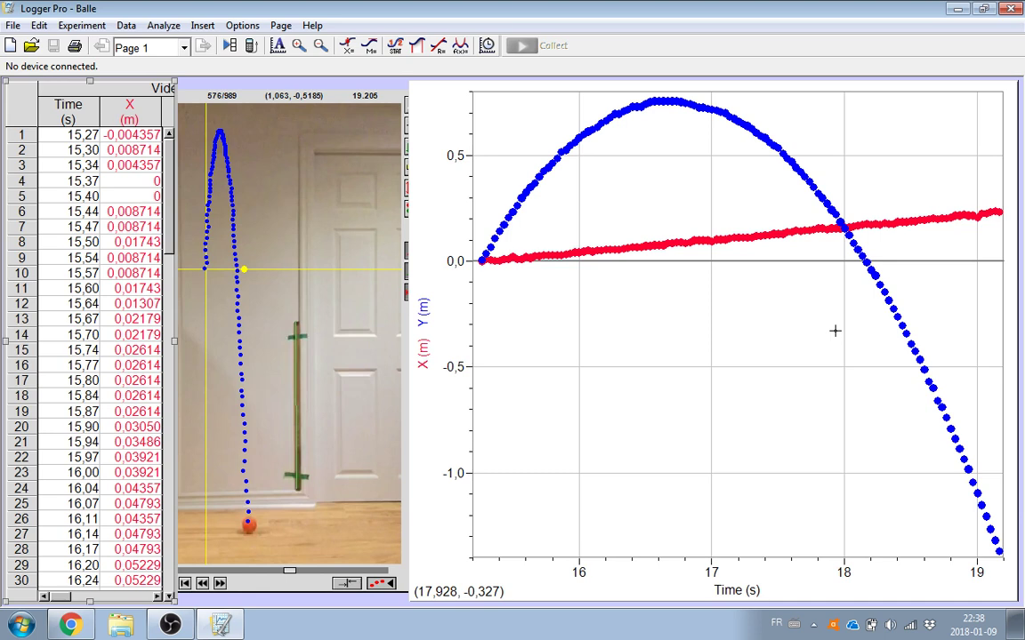
Step: Widen the data table to show the velocity columns and copy all its data into a new Excel workbook from cell A1
click(127, 109)
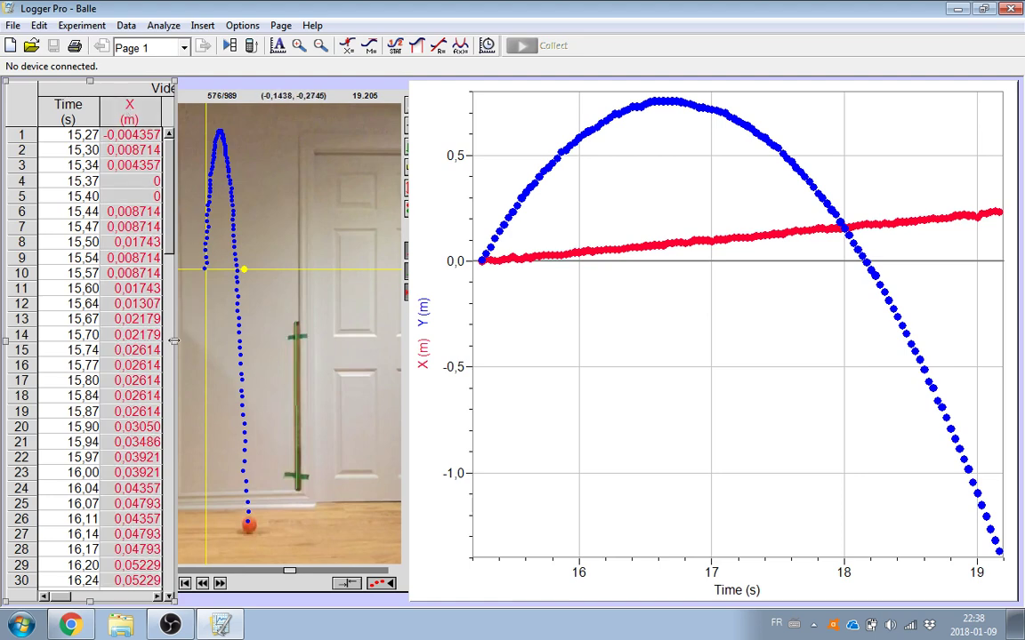
drag(175, 341, 430, 338)
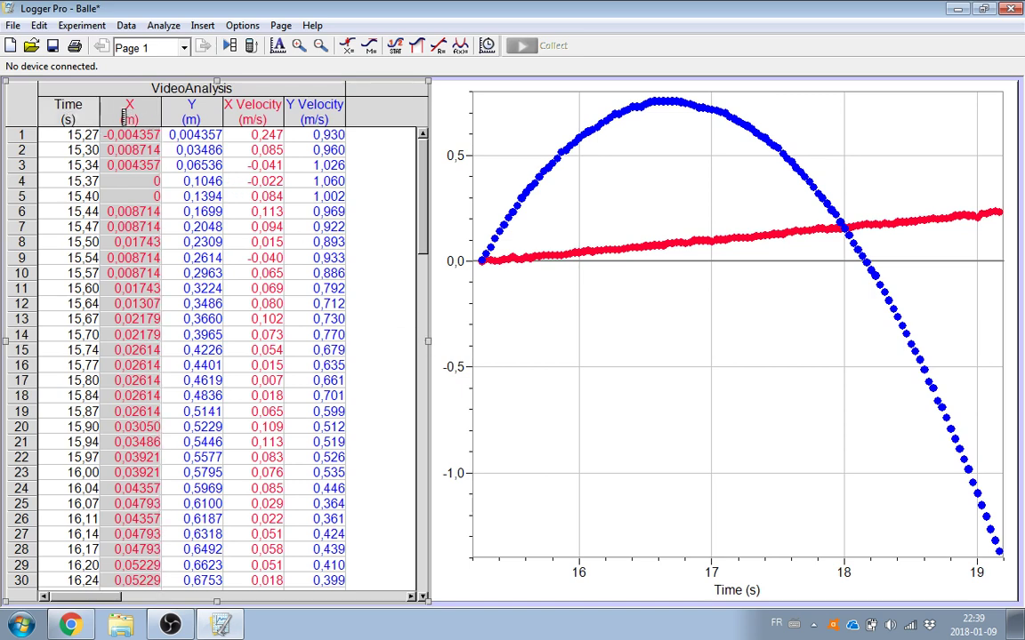
drag(59, 134, 386, 638)
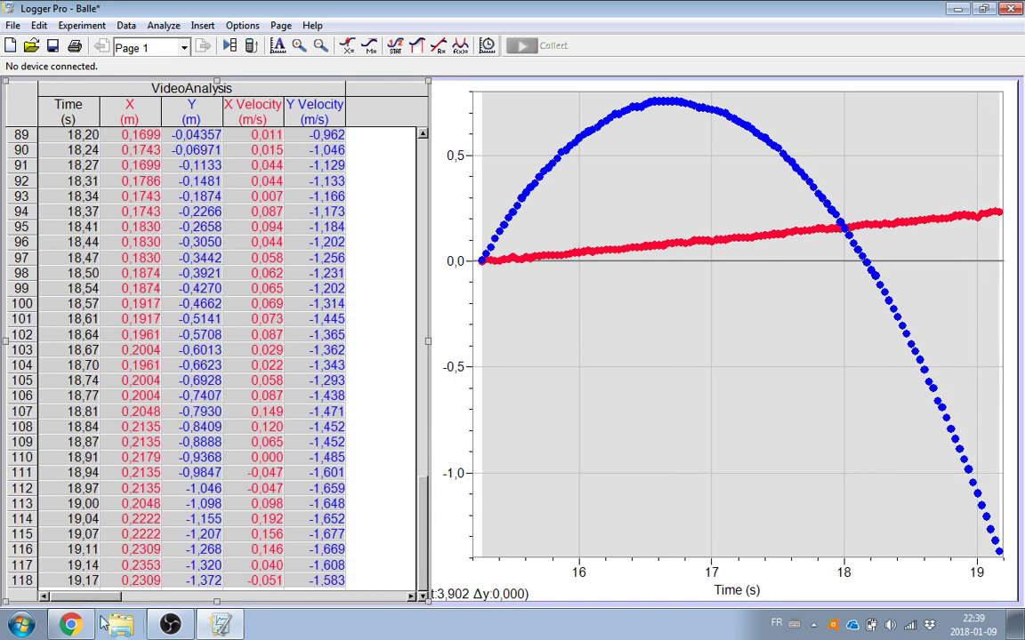
click(20, 625)
click(132, 287)
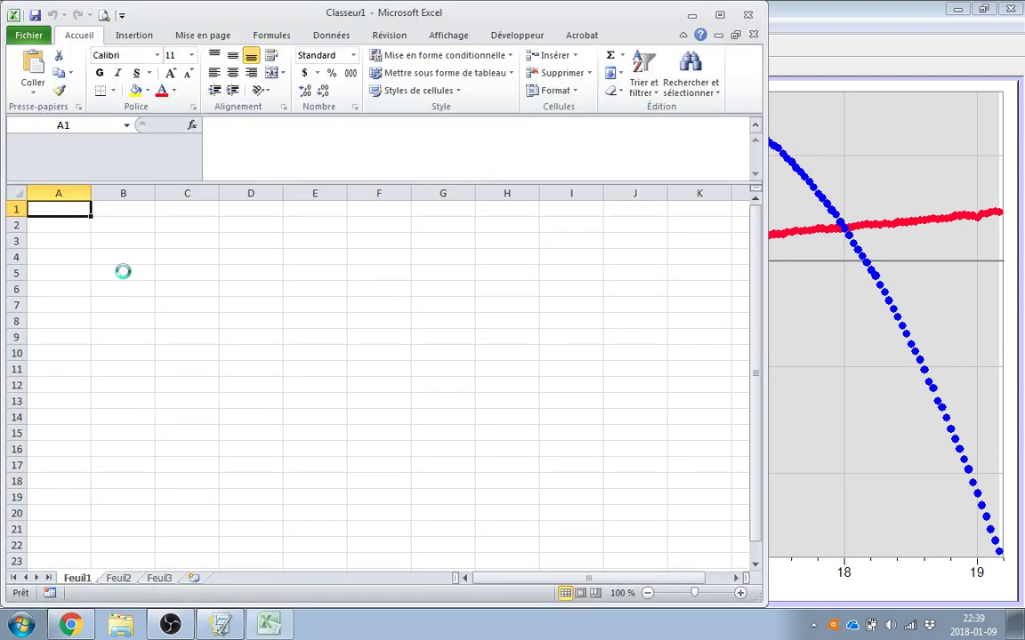
click(721, 15)
key(ctrl+v)
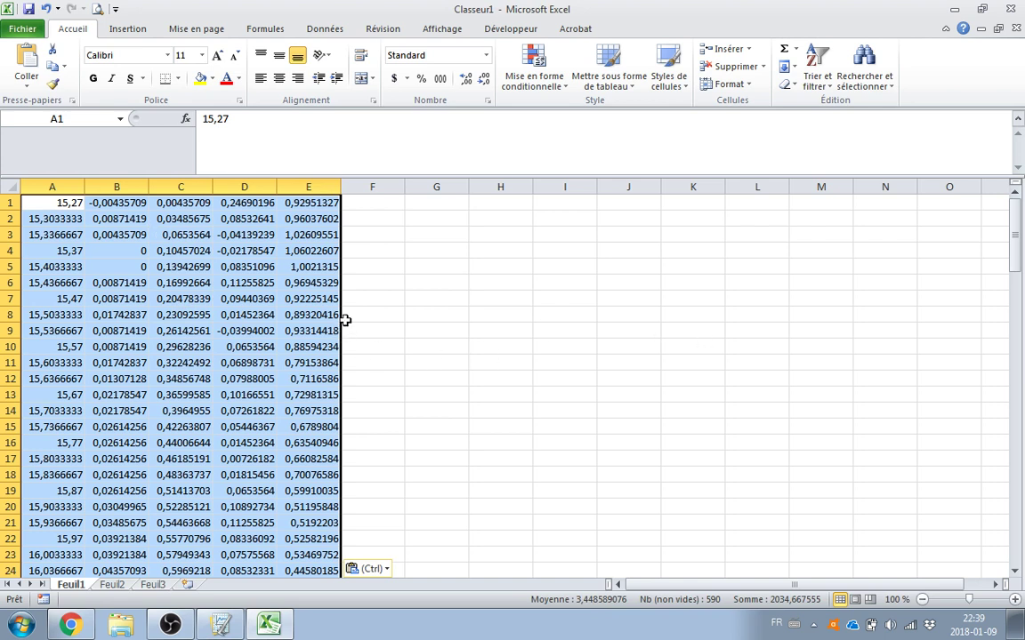
Step: Insert an empty row above the first row of the pasted data
click(5, 203)
right_click(5, 203)
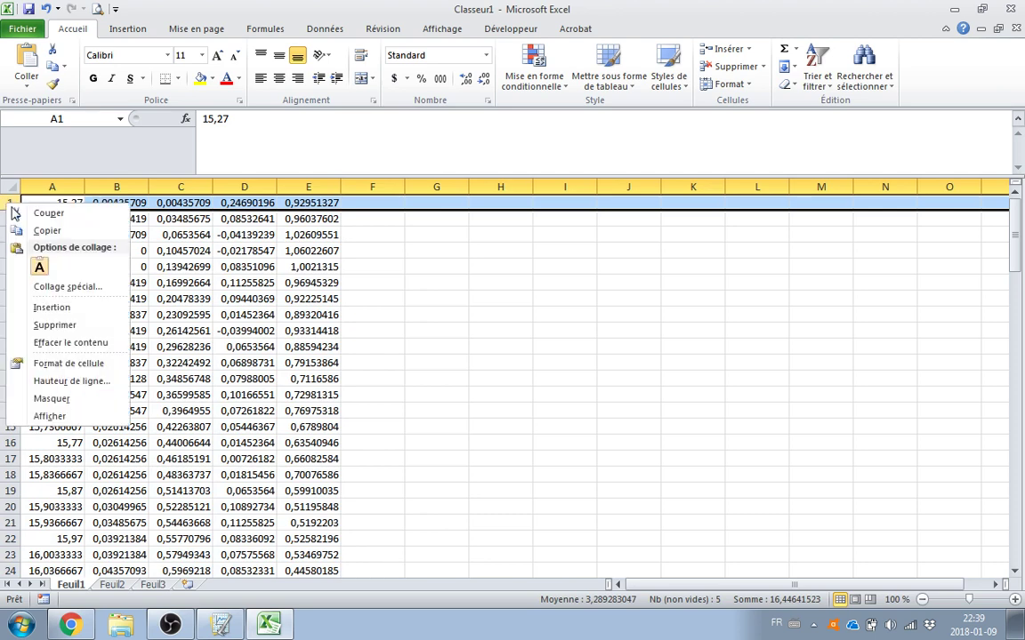
click(53, 280)
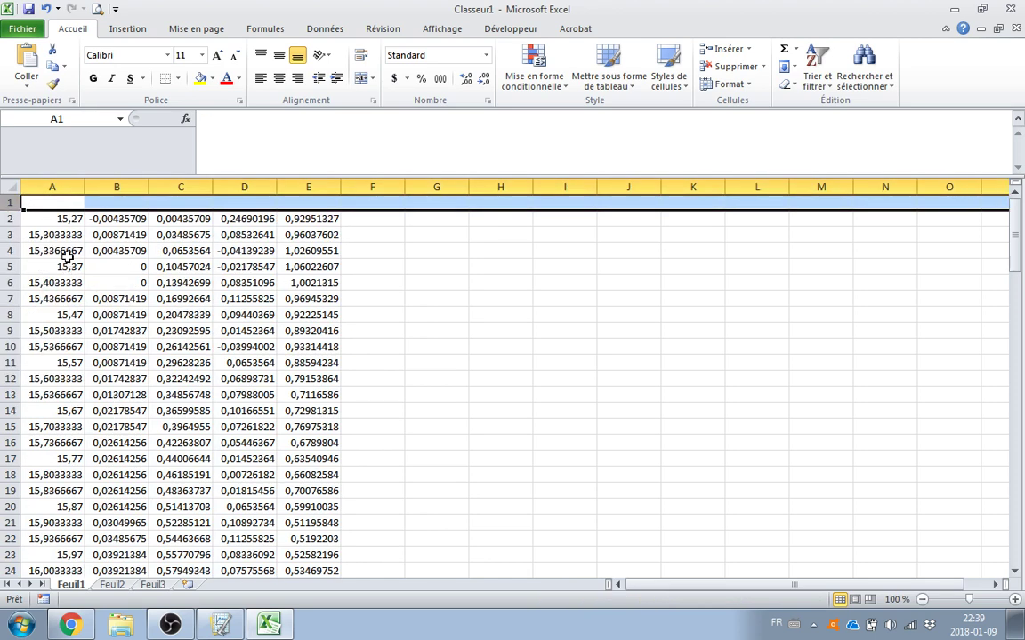
Step: Enter the headers Temps, X (m), Y (m) and Vitesse x (m/s) in cells A1 to D1 and widen column D to fit
click(54, 203)
text(Temps)
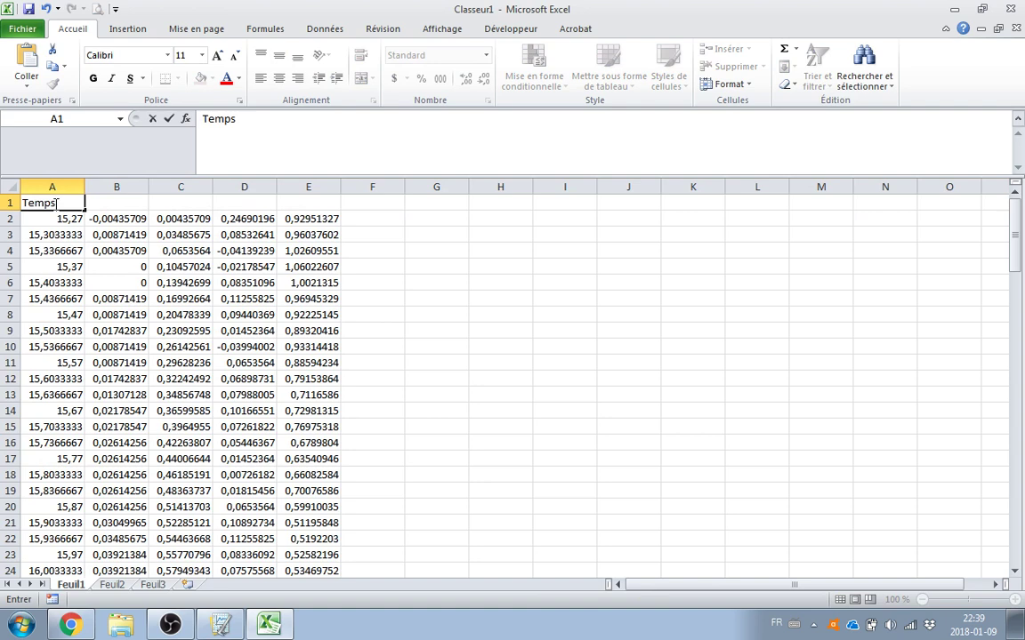
key(Tab)
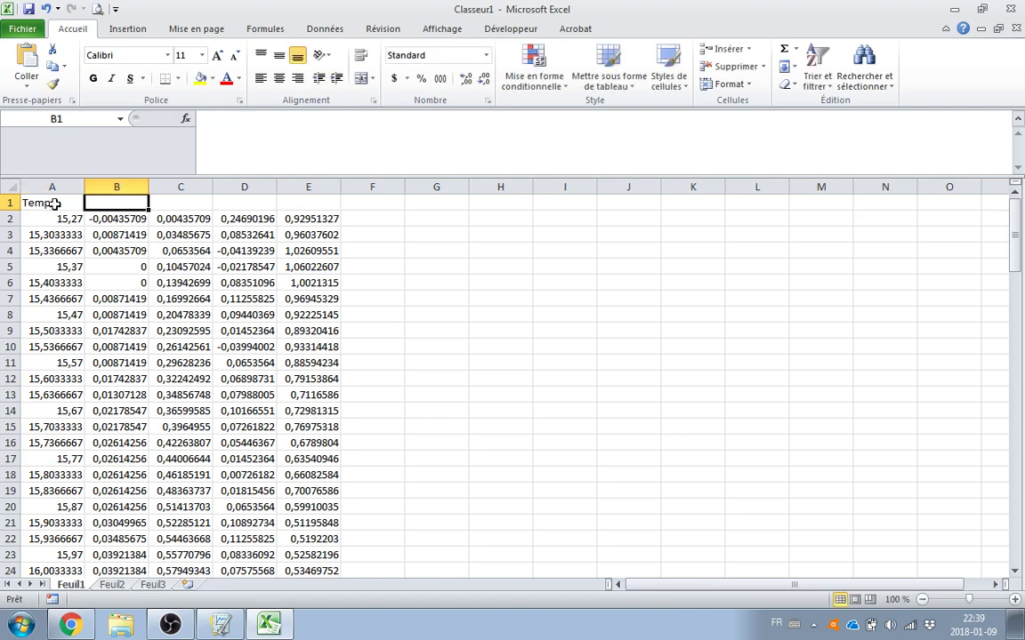
text(X)
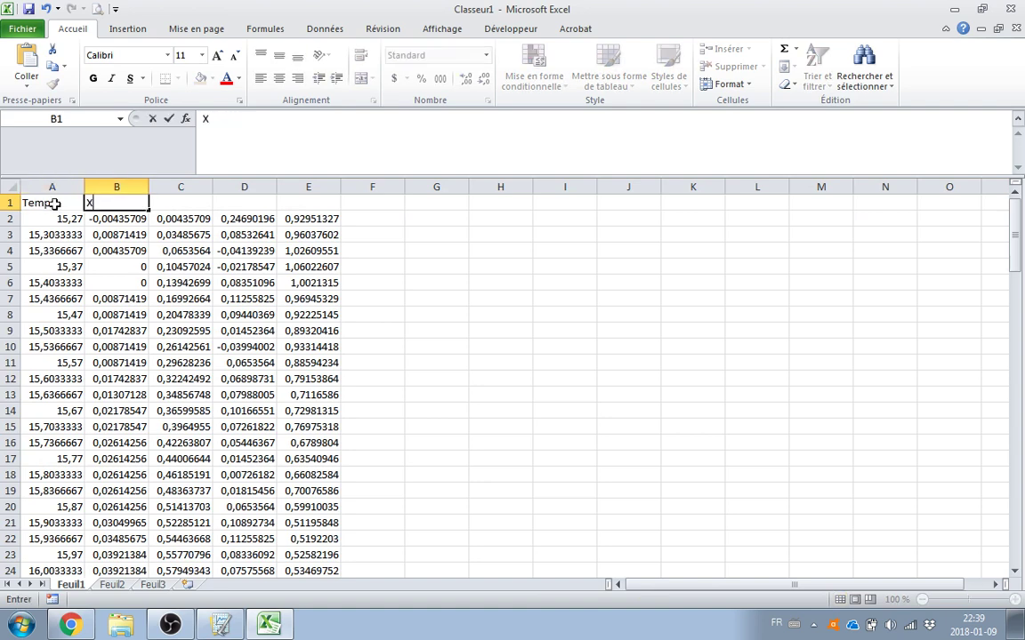
text( (m))
key(Tab)
text(Y (m))
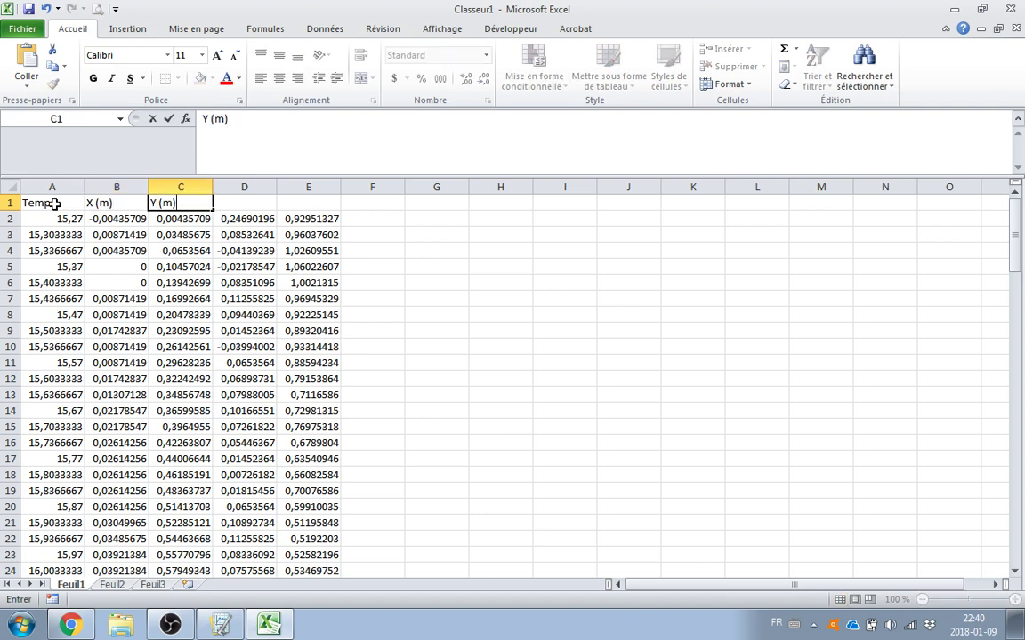
key(Tab)
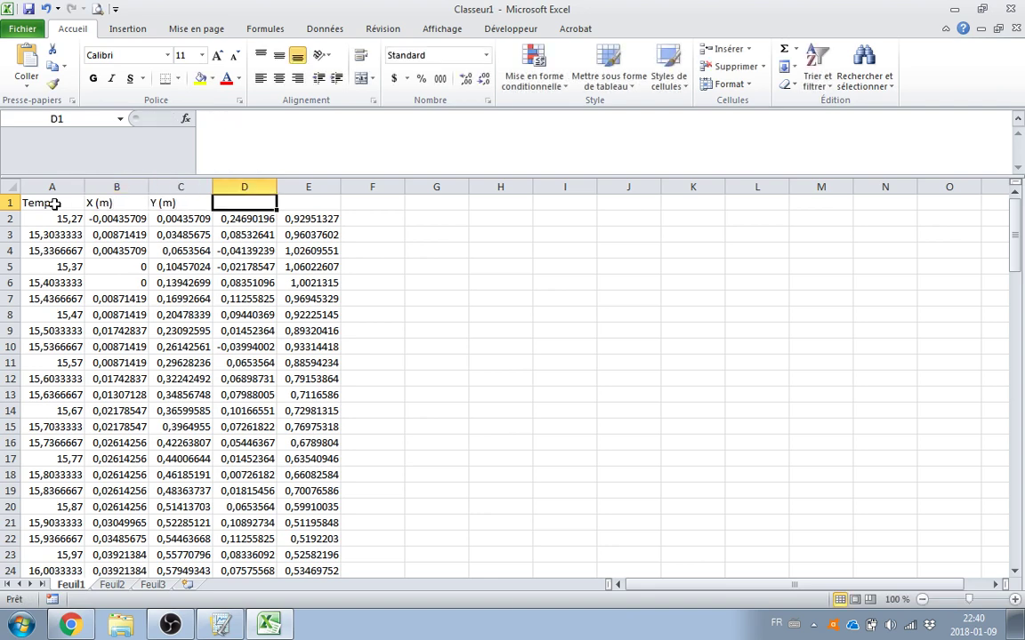
text(Vitesse)
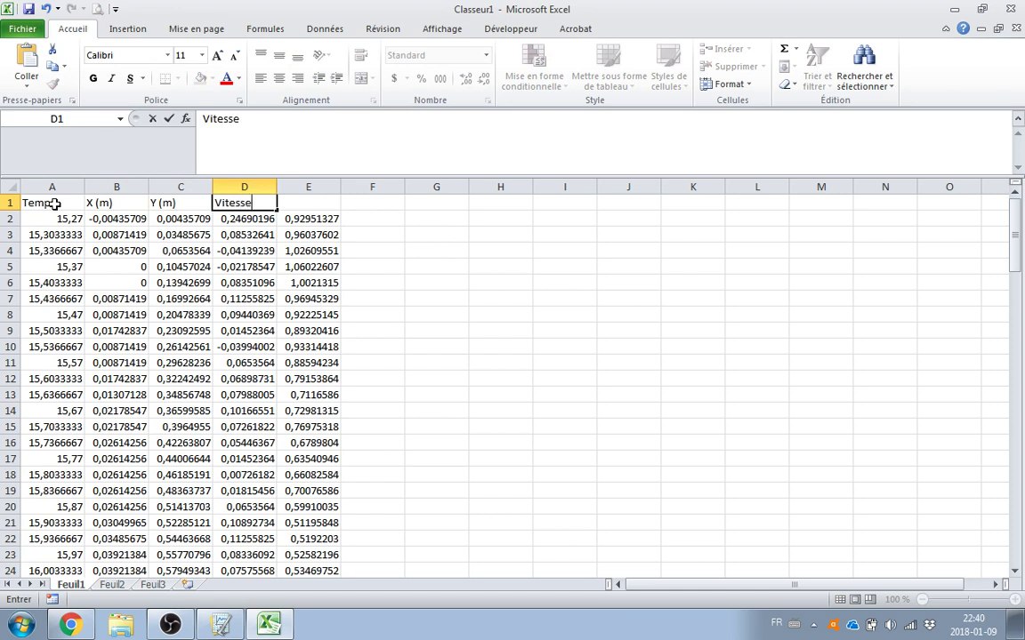
text( x (m/s))
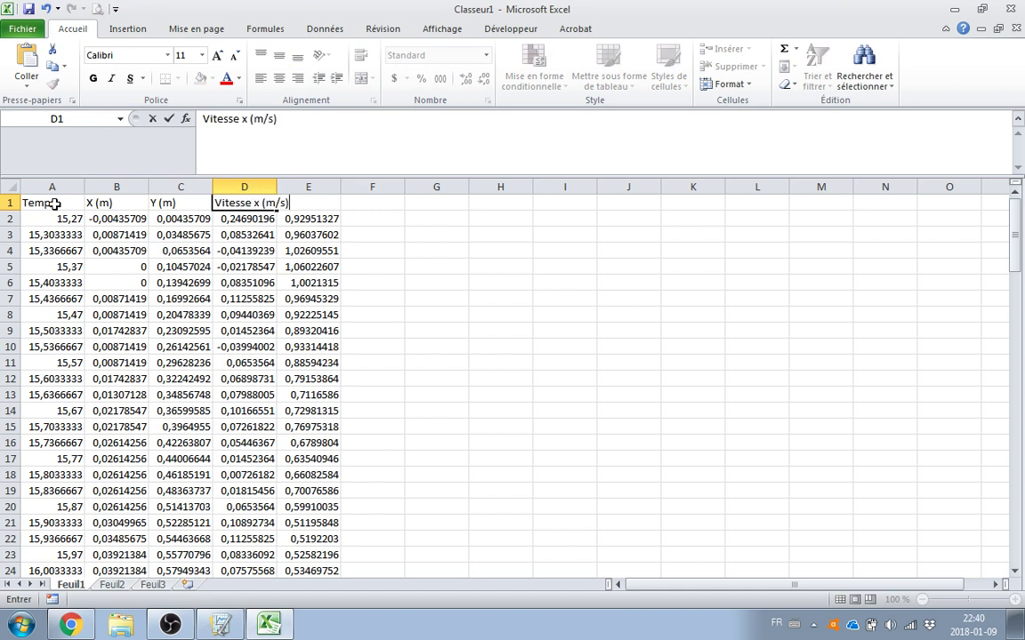
click(356, 203)
double_click(273, 178)
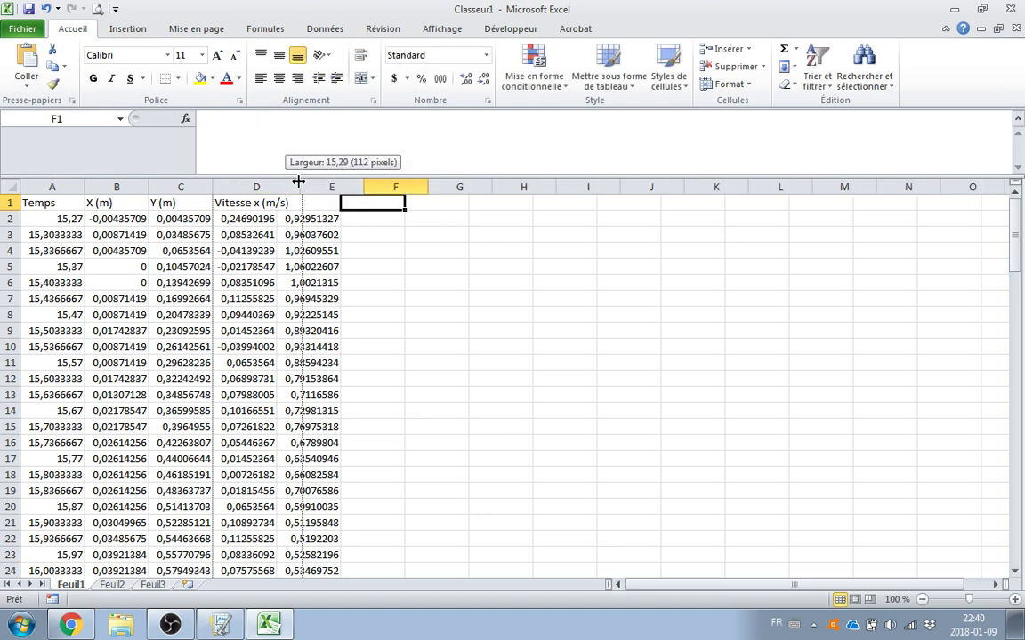
Step: Copy the Vitesse x (m/s) header to E1, change it to Vitesse y (m/s) and widen column E to fit
click(270, 202)
drag(307, 210, 356, 210)
click(248, 118)
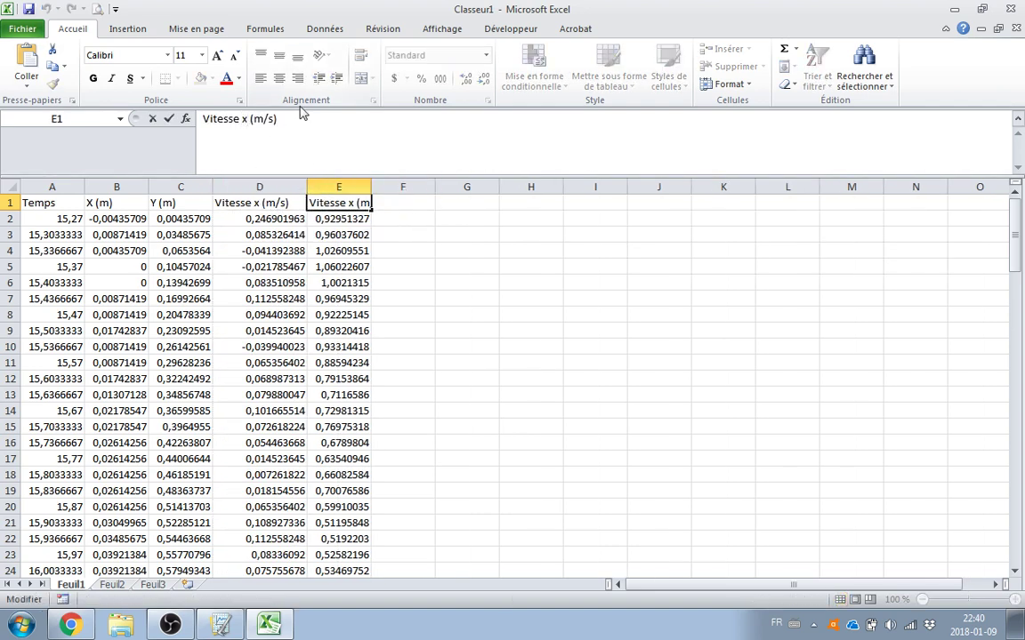
key(BackSpace)
text(y)
key(Return)
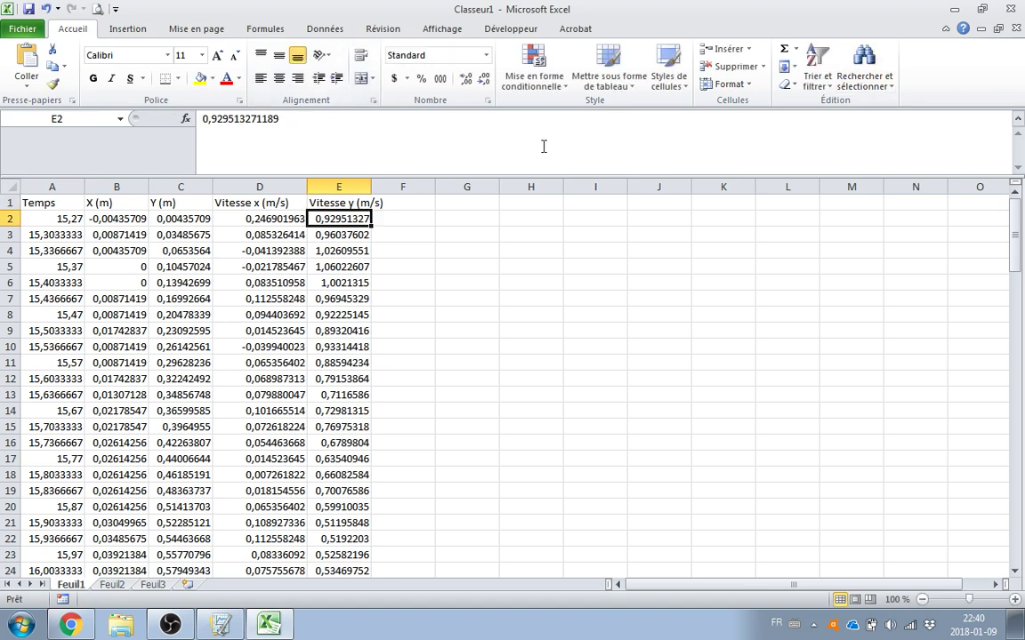
click(365, 186)
drag(371, 187, 391, 187)
click(567, 291)
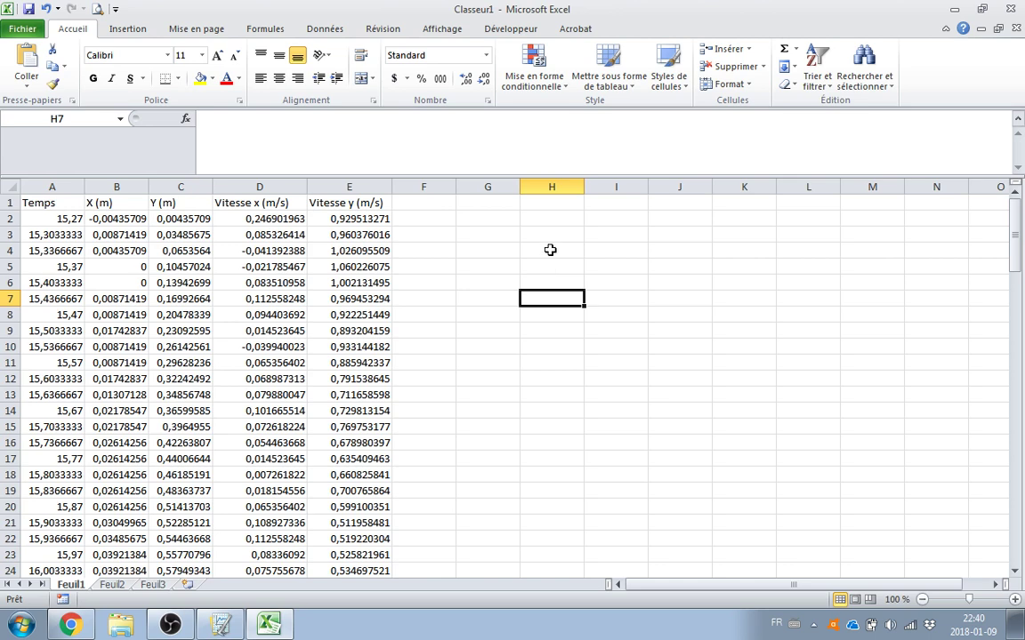
Step: Select columns B to D, holding the X, Y and horizontal velocity data
click(38, 183)
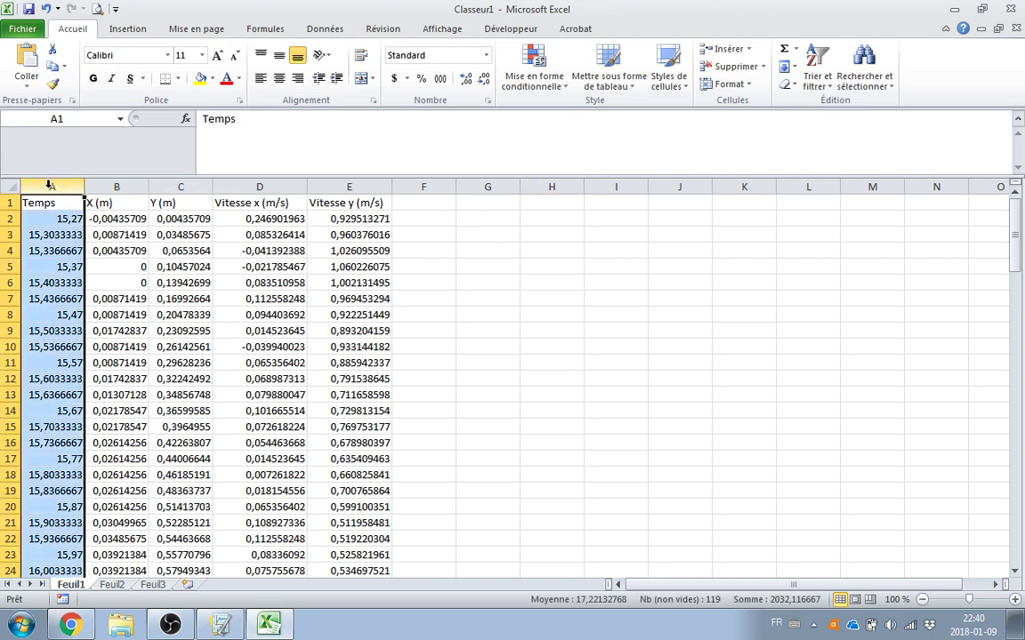
click(342, 182)
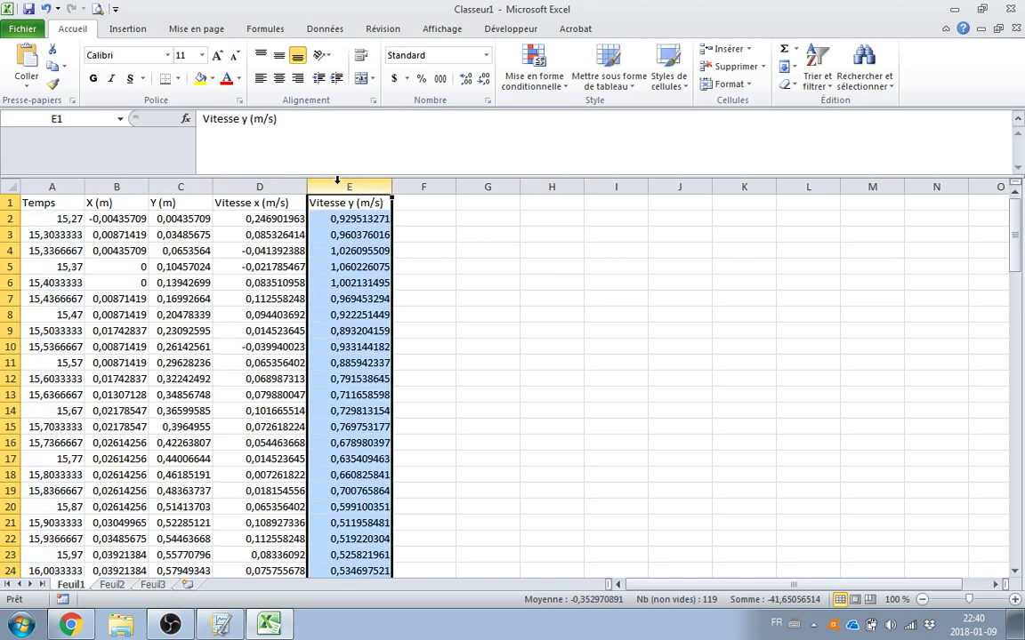
drag(98, 186, 240, 188)
text(aleo)
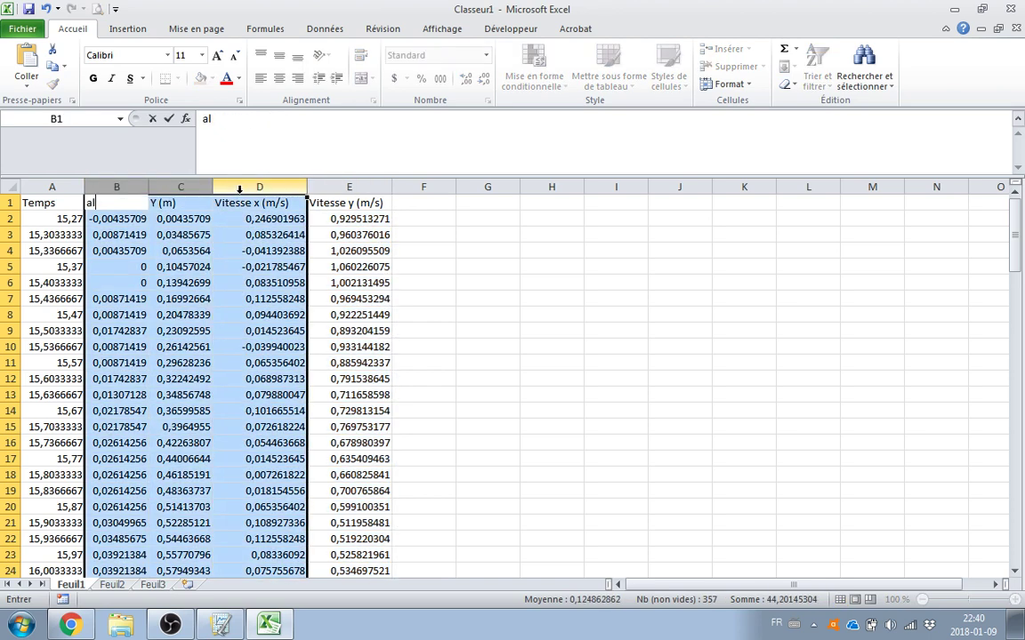
key(BackSpace)
key(BackSpace)
key(BackSpace)
key(BackSpace)
key(Return)
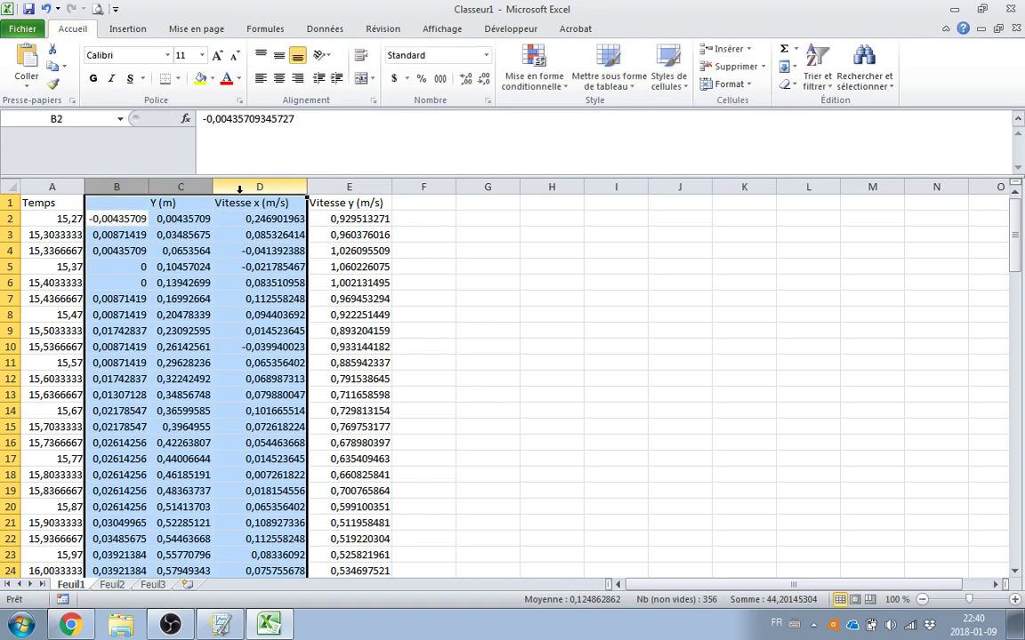
click(631, 251)
key(ctrl+z)
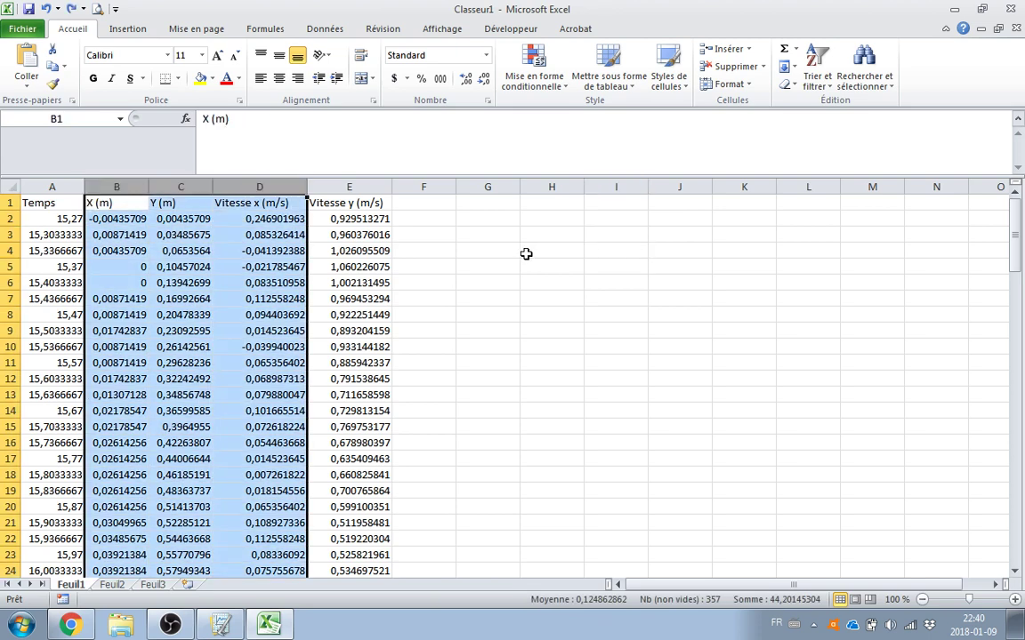
Step: Clear everything, contents and formats, from the selected columns B to D
key(alt+l)
key(e)
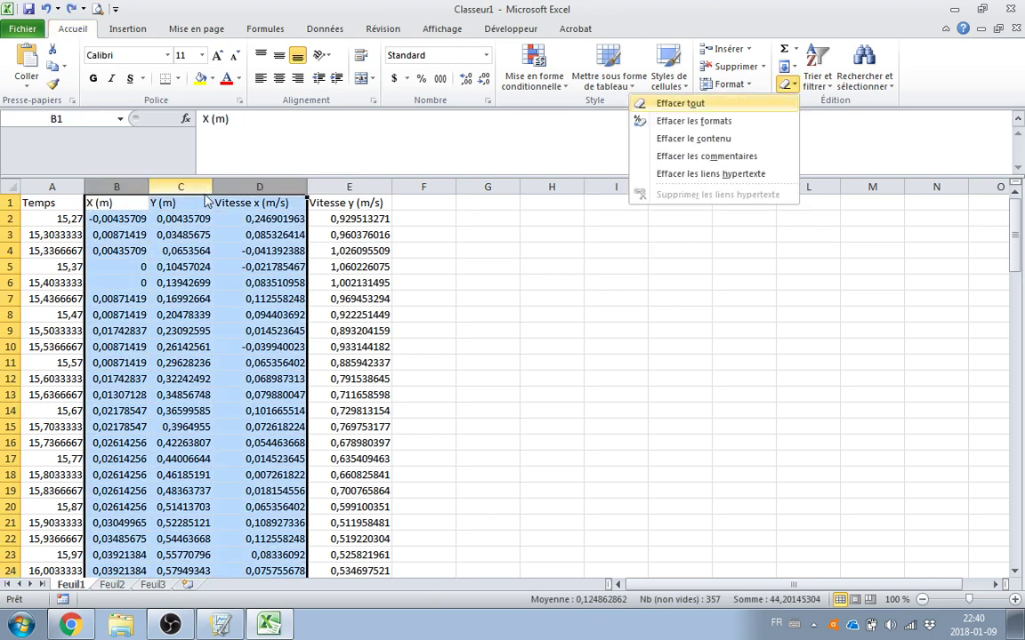
key(Return)
click(553, 298)
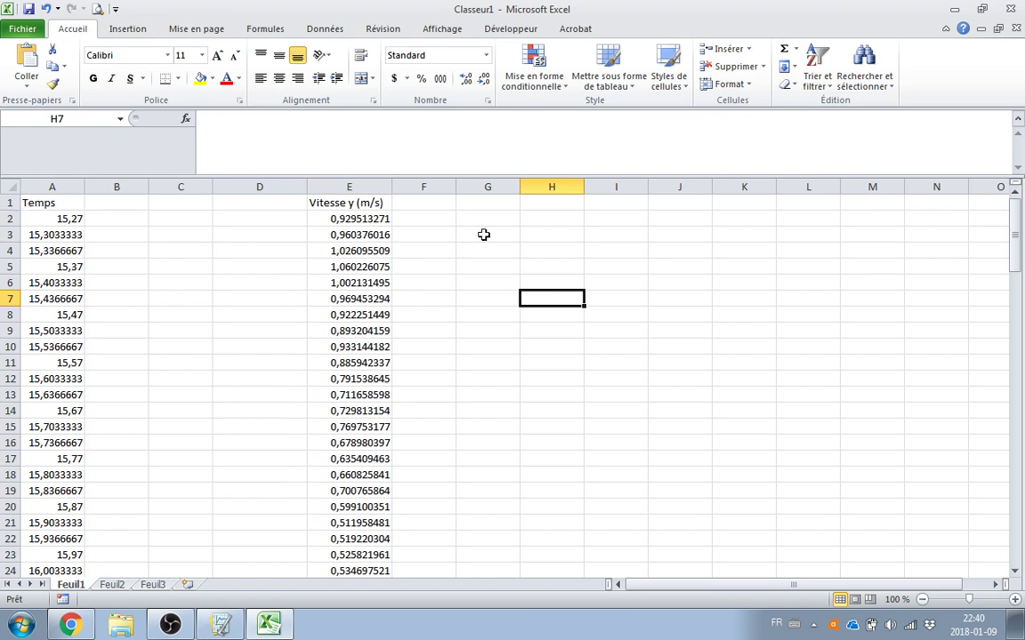
Step: Move the whole Vitesse y (m/s) column from column E to column C
click(366, 184)
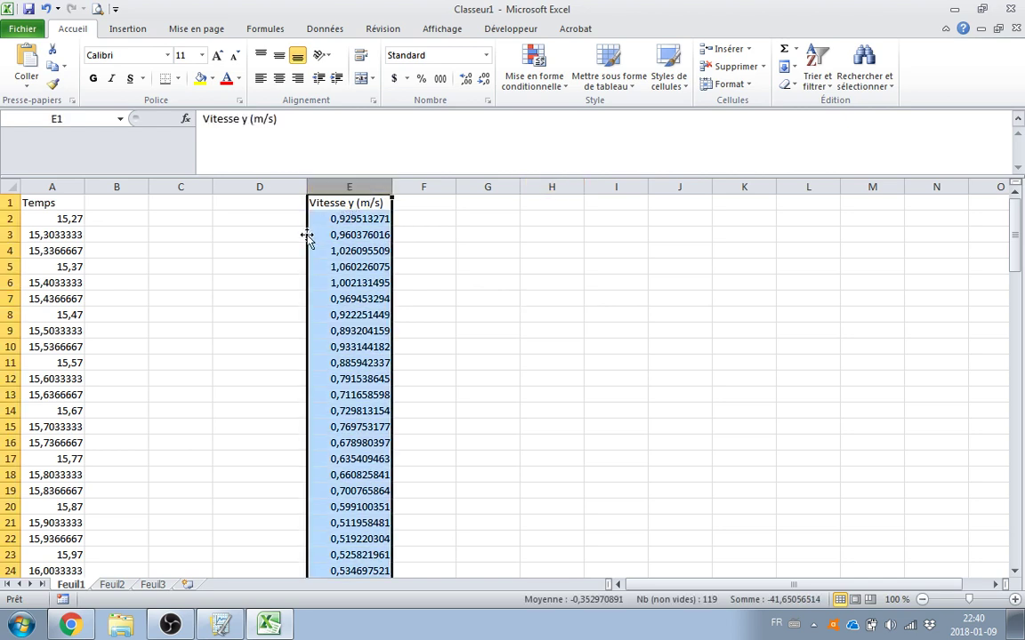
drag(306, 236, 199, 246)
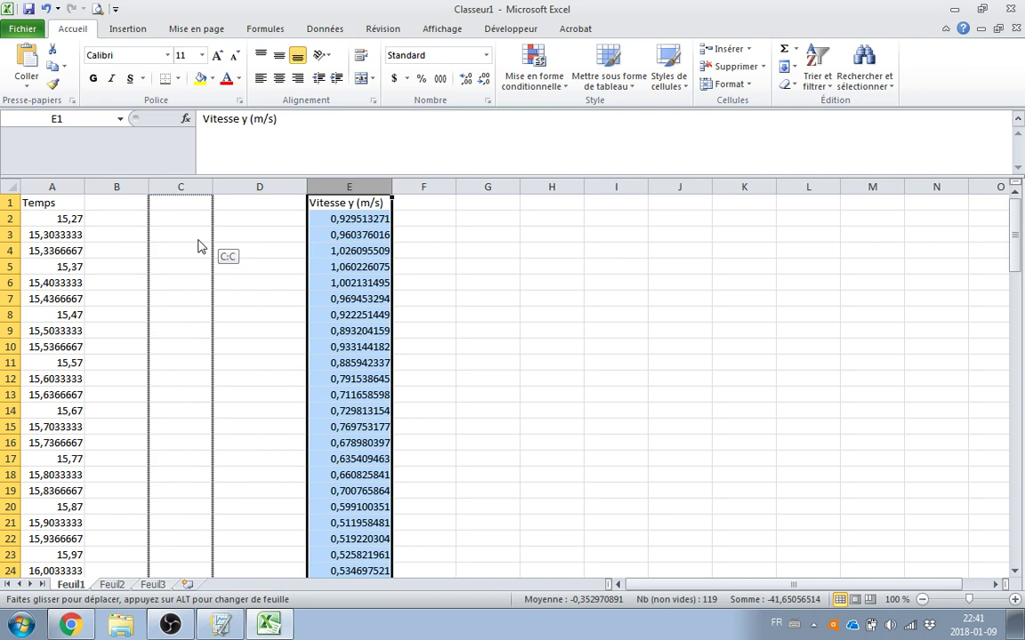
drag(200, 246, 200, 239)
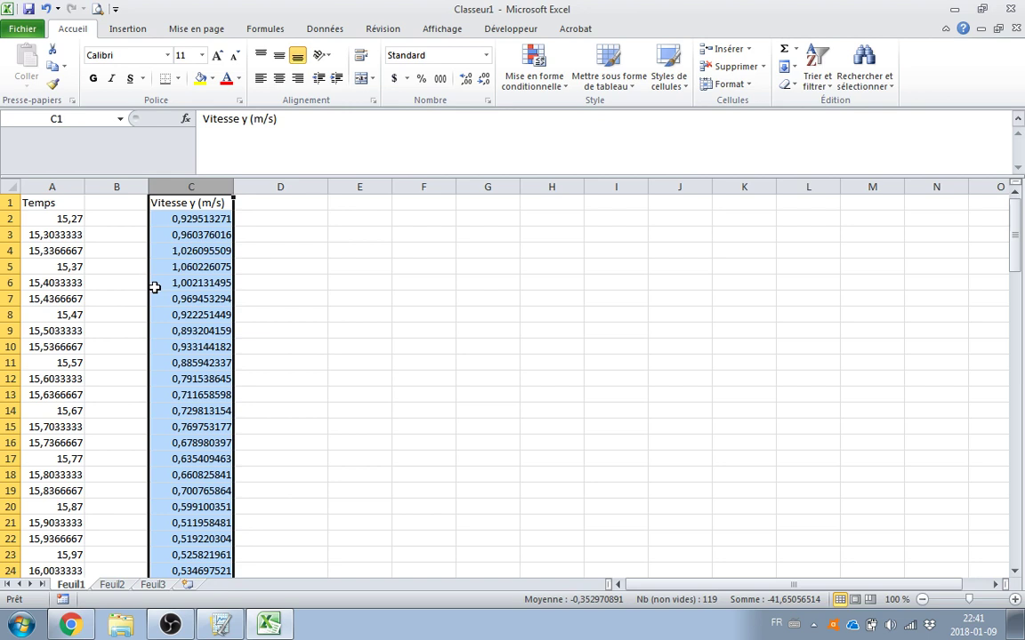
Step: Enter the header Temps ajusté in cell B1 and widen column B to fit it
click(75, 219)
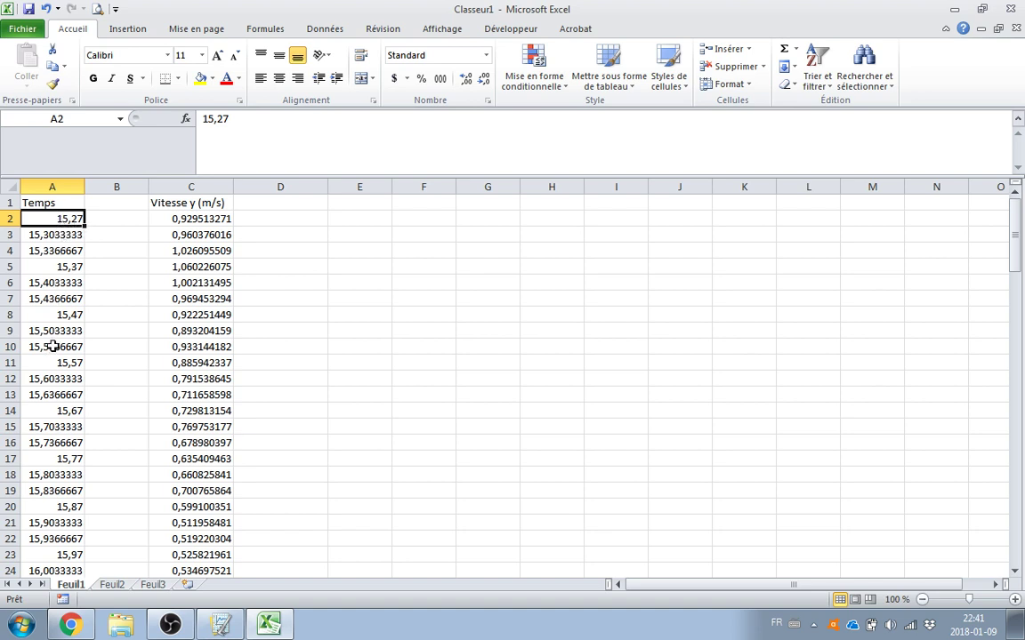
click(106, 202)
text(Temps)
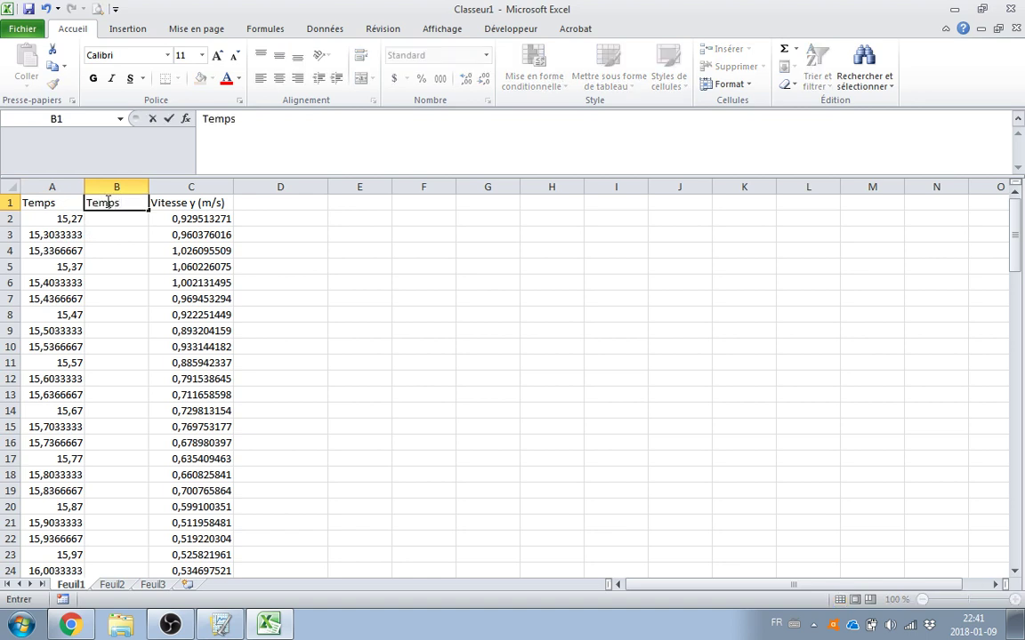
text( ajusté)
click(114, 265)
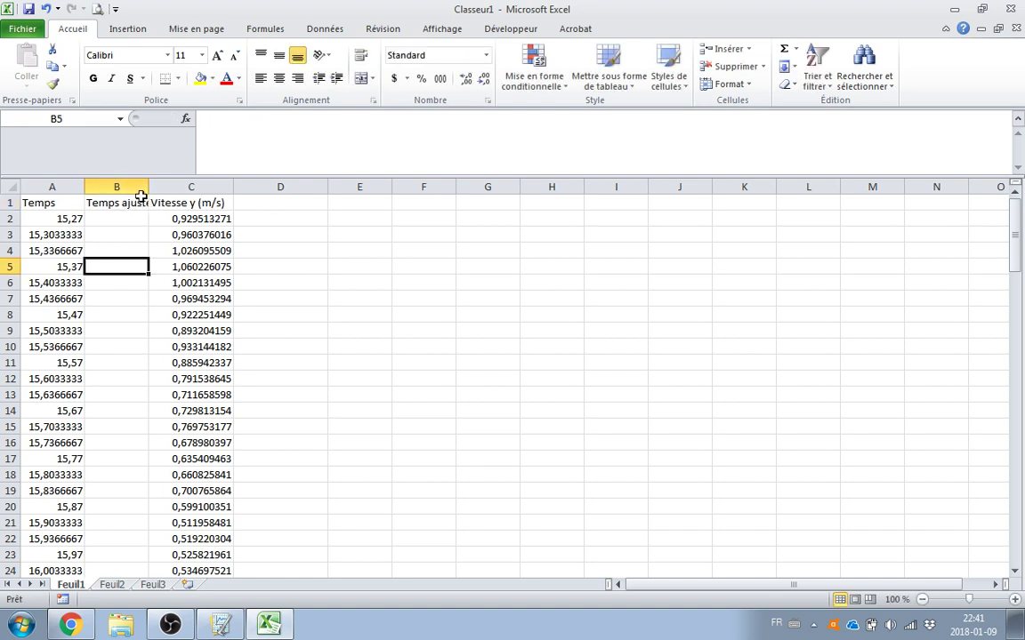
drag(148, 187, 168, 188)
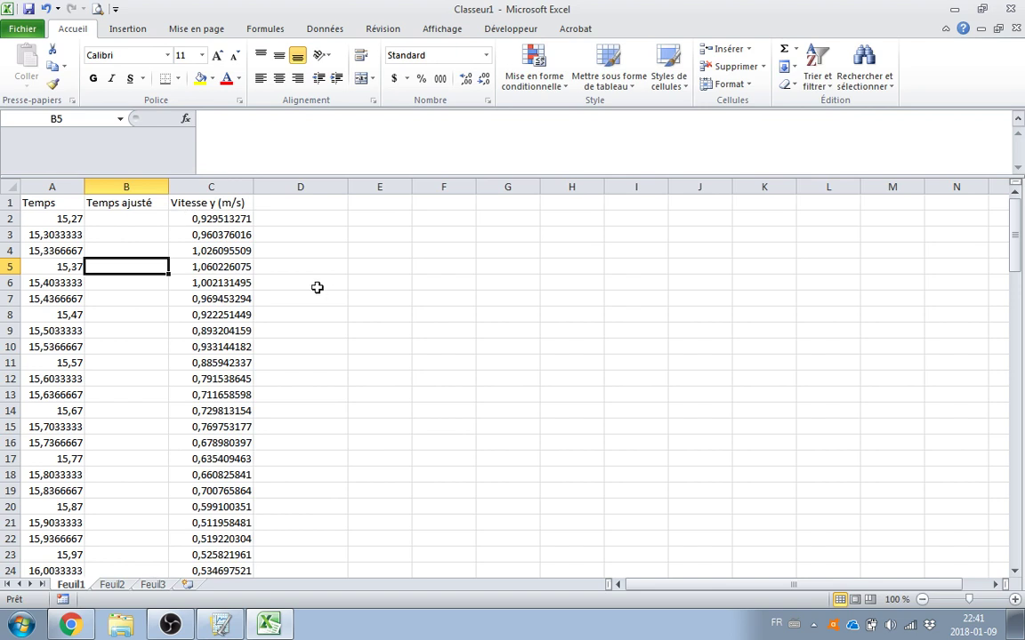
Step: Enter the formula =(A2-15,27)/16 in cell B2 of the Temps ajusté column
click(57, 220)
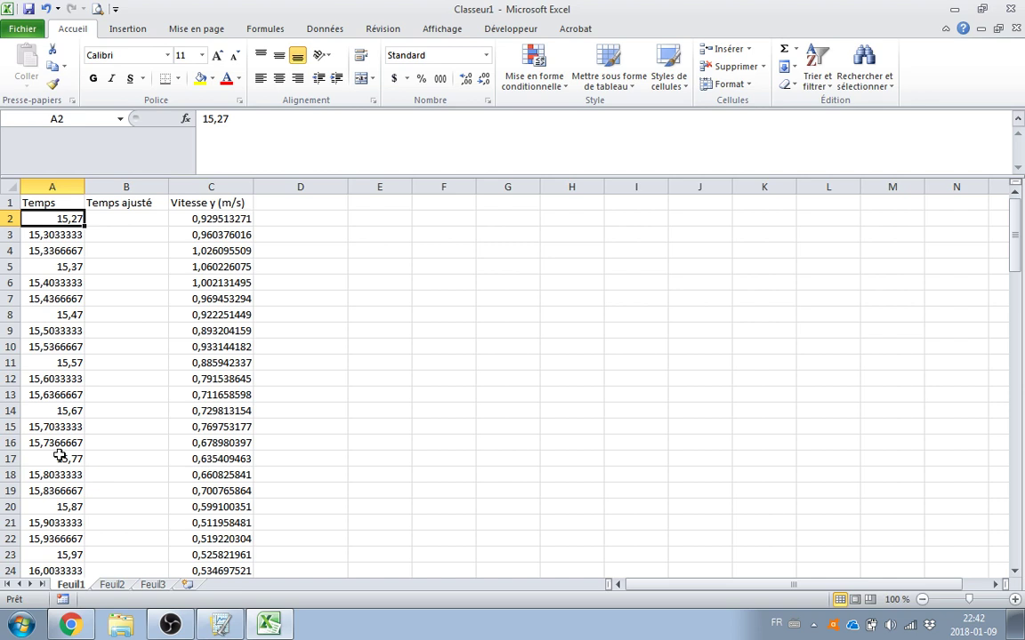
click(132, 219)
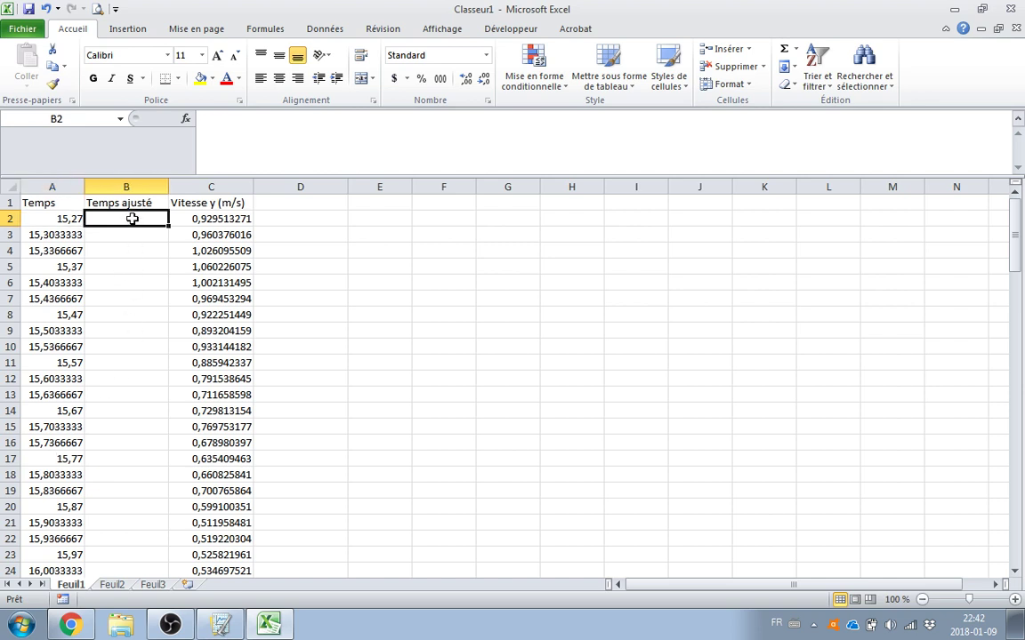
click(290, 127)
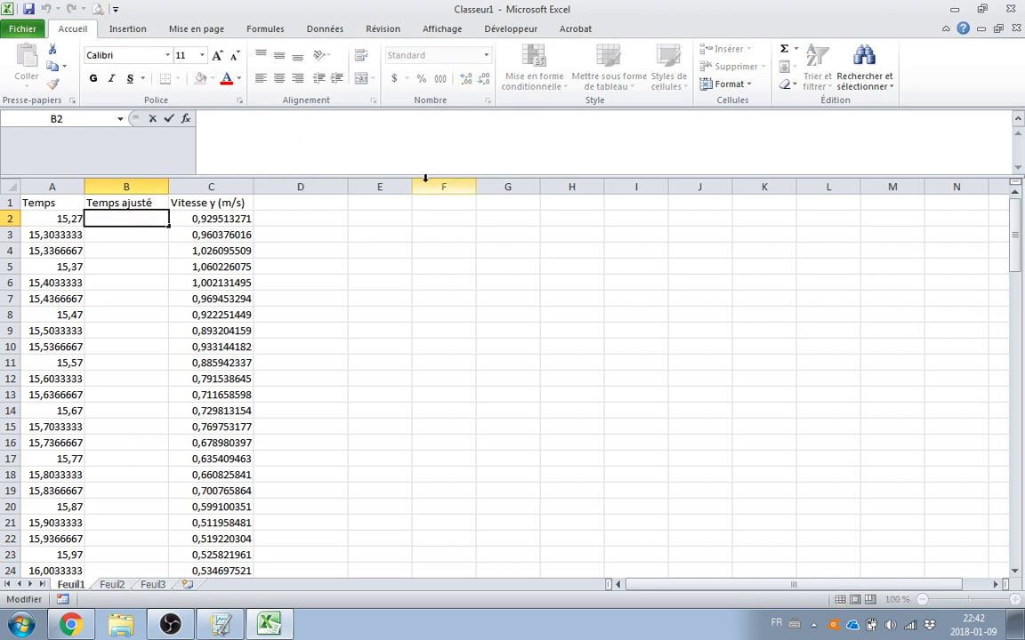
text(=)
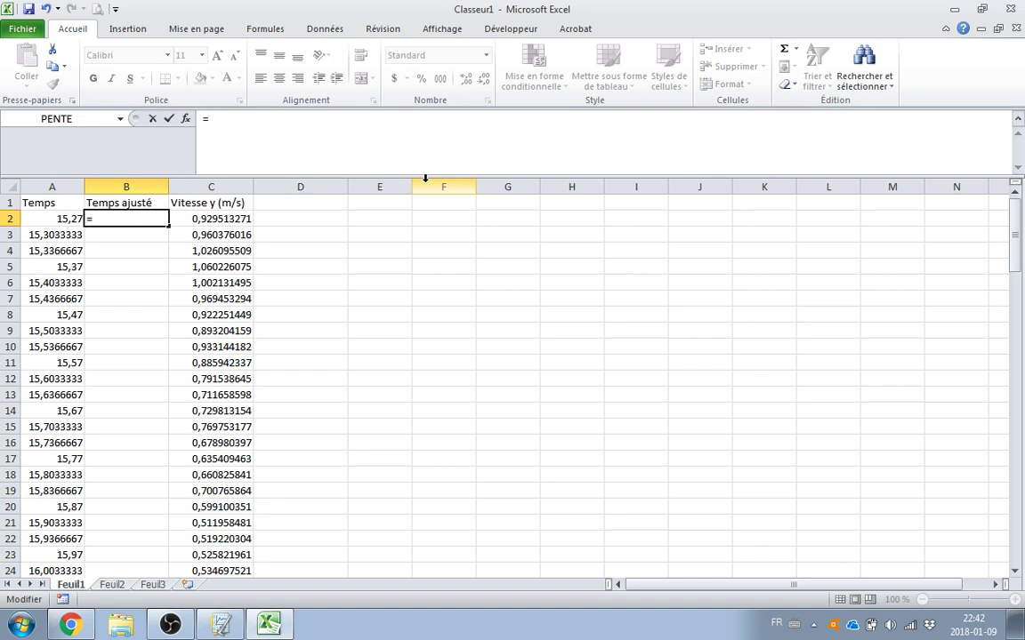
text(()
click(52, 218)
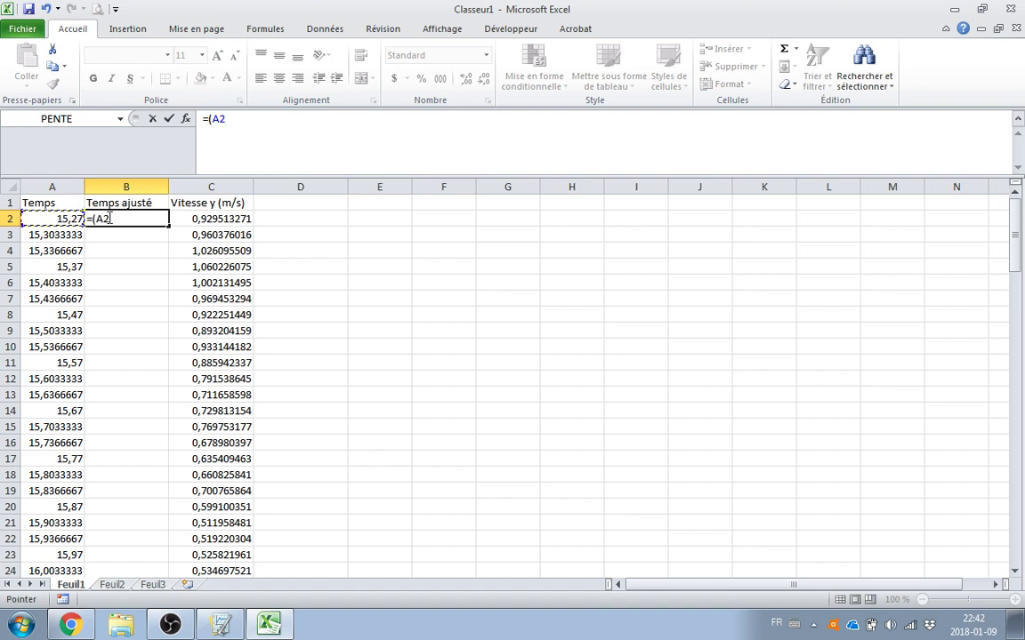
text(-15,27)
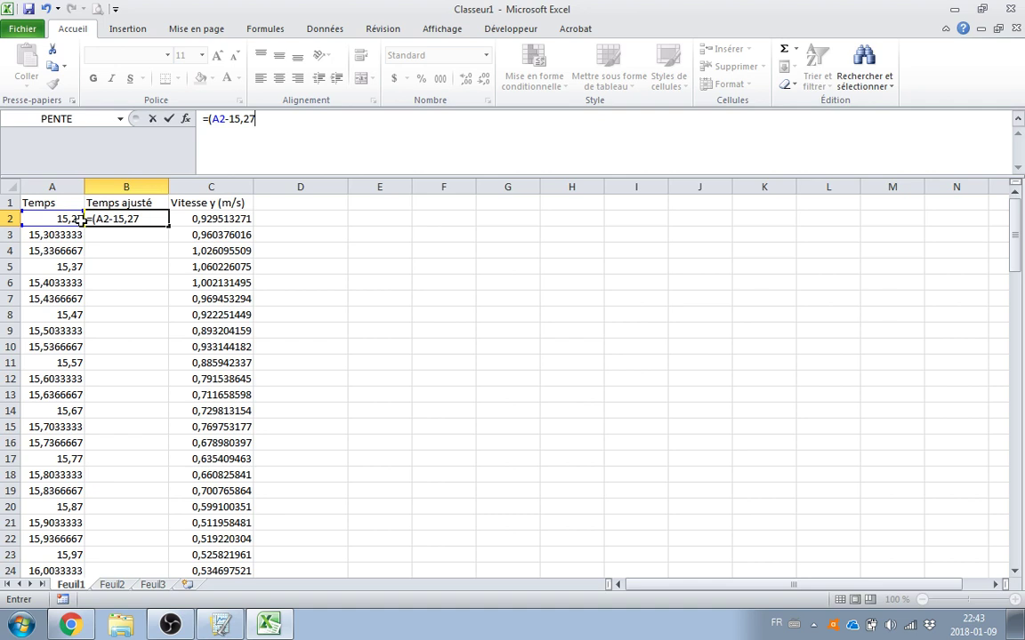
text()/16)
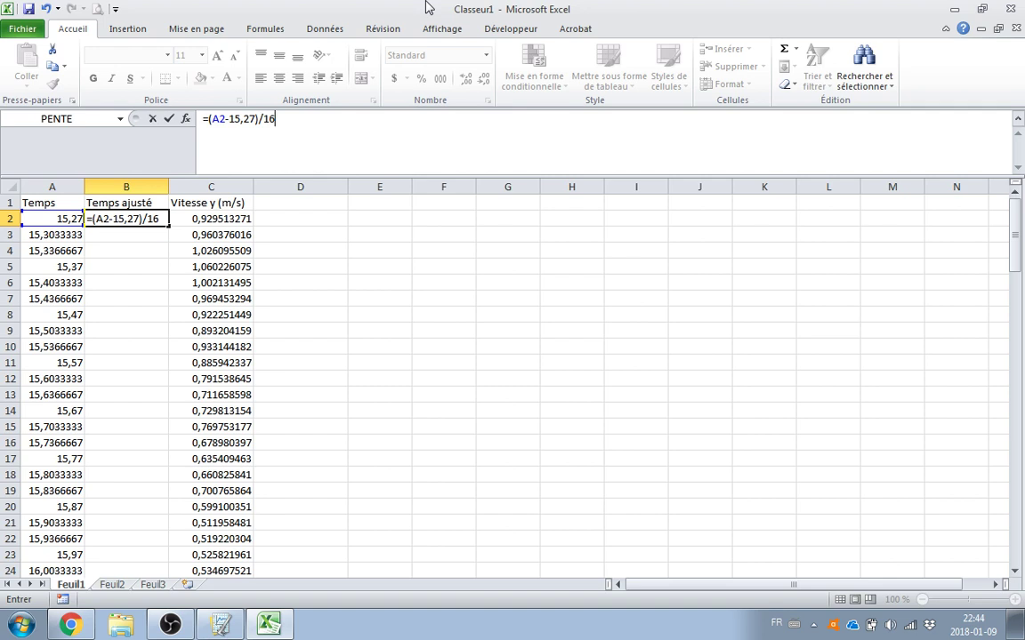
key(Return)
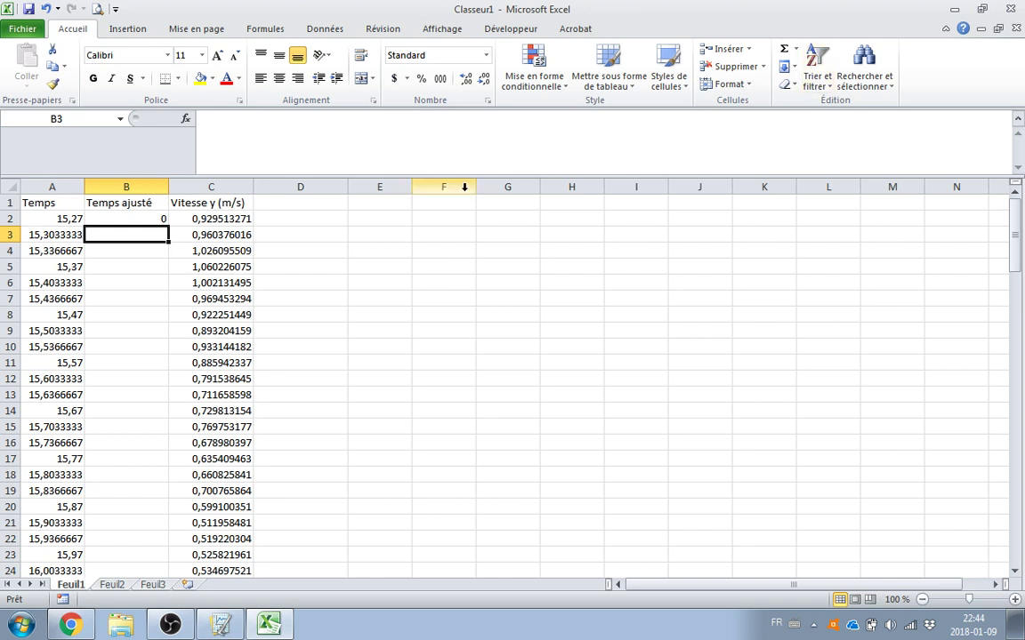
Step: Fill the B2 formula down the Temps ajusté column to row 119
click(155, 218)
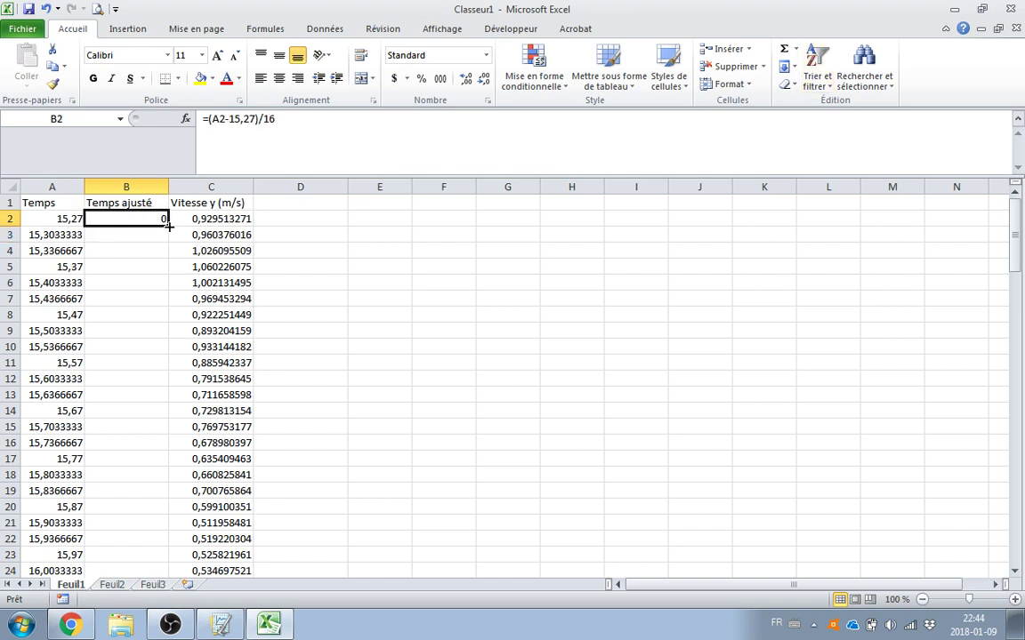
drag(168, 227, 140, 558)
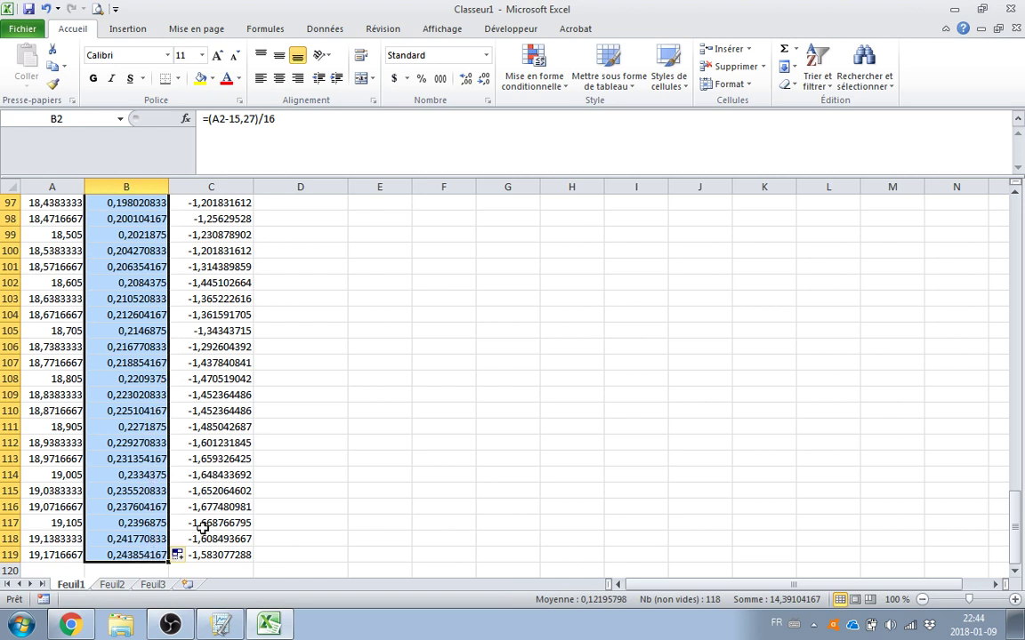
scroll(196, 510, up, 5)
scroll(196, 510, up, 6)
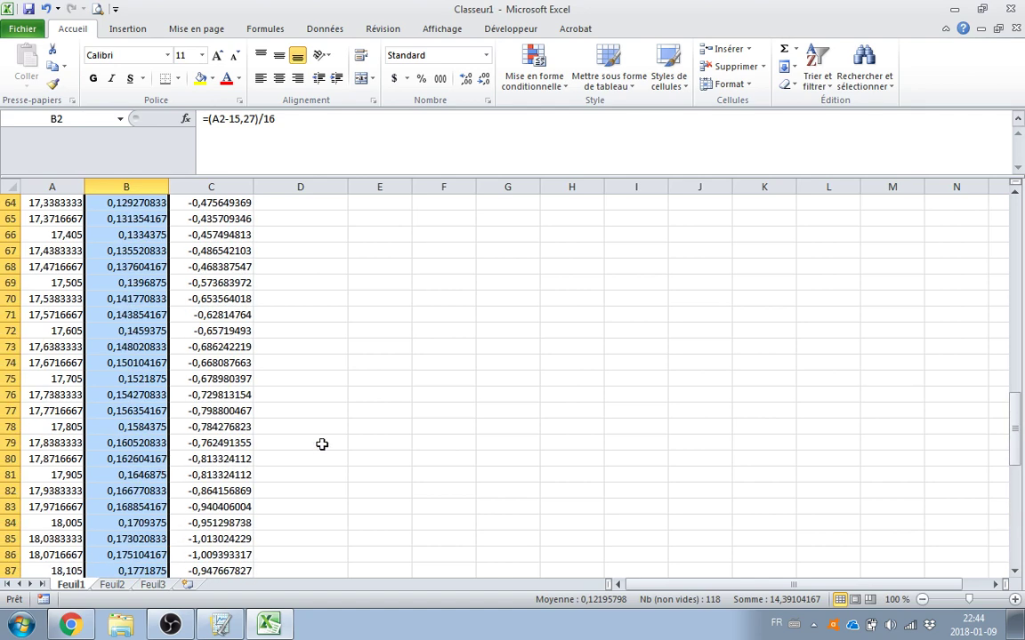
drag(1014, 458, 1023, 245)
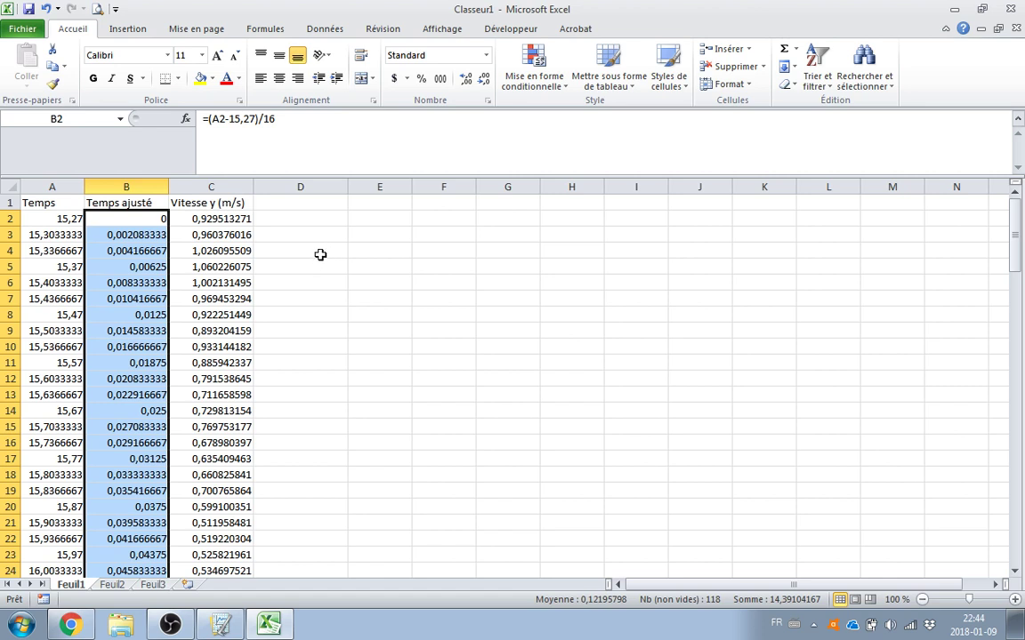
Step: Insert a markers-only scatter chart of Vitesse y against Temps ajusté from the range B2:C119
drag(144, 220, 176, 574)
drag(1017, 551, 1023, 213)
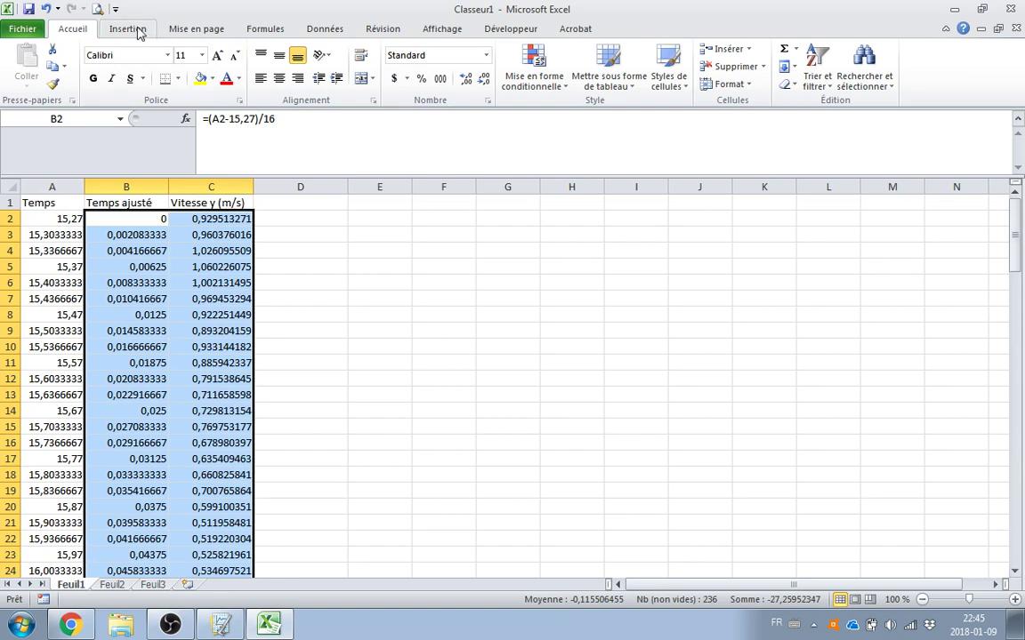
click(135, 30)
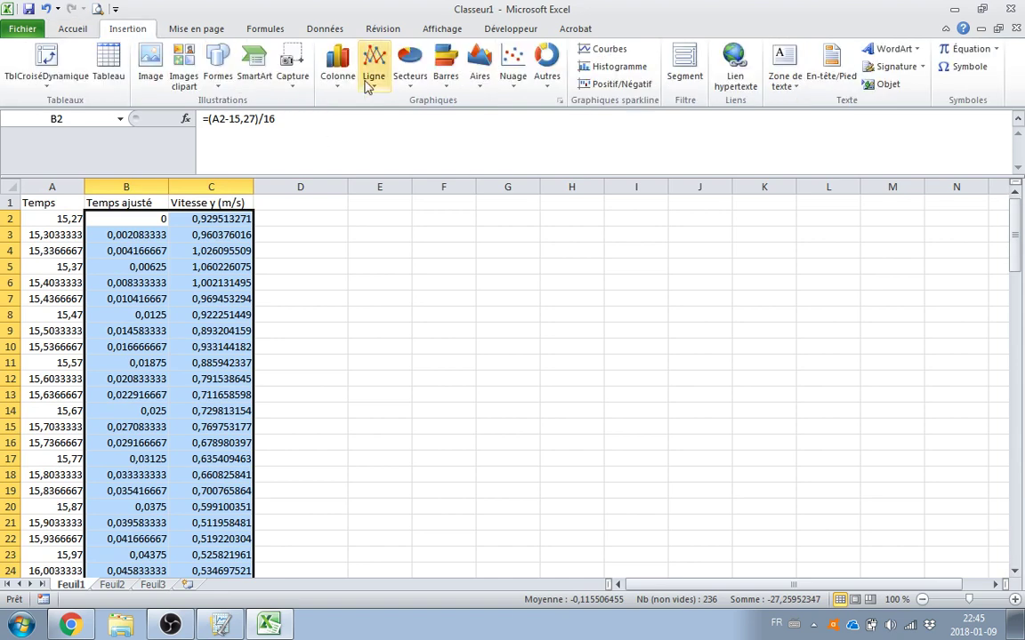
click(513, 78)
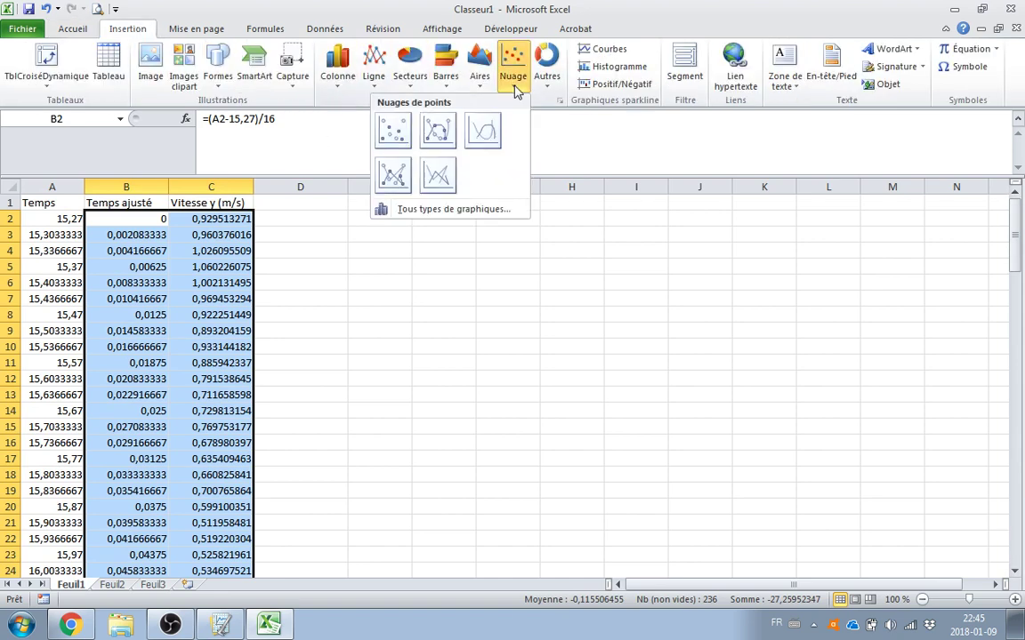
click(393, 131)
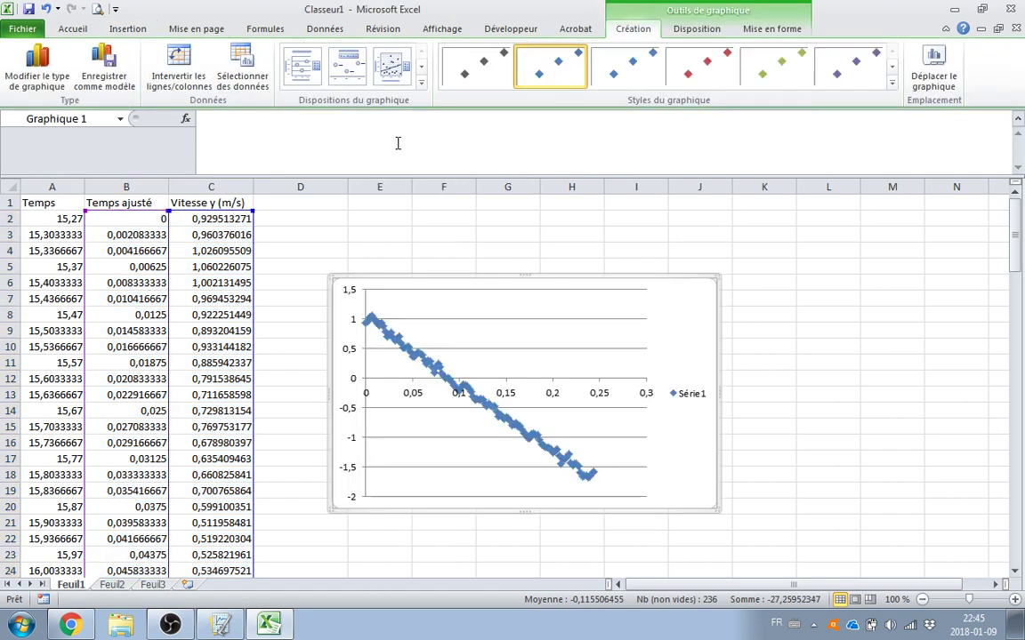
Step: Move the scatter chart slightly higher on the sheet and delete its legend
drag(500, 281, 500, 246)
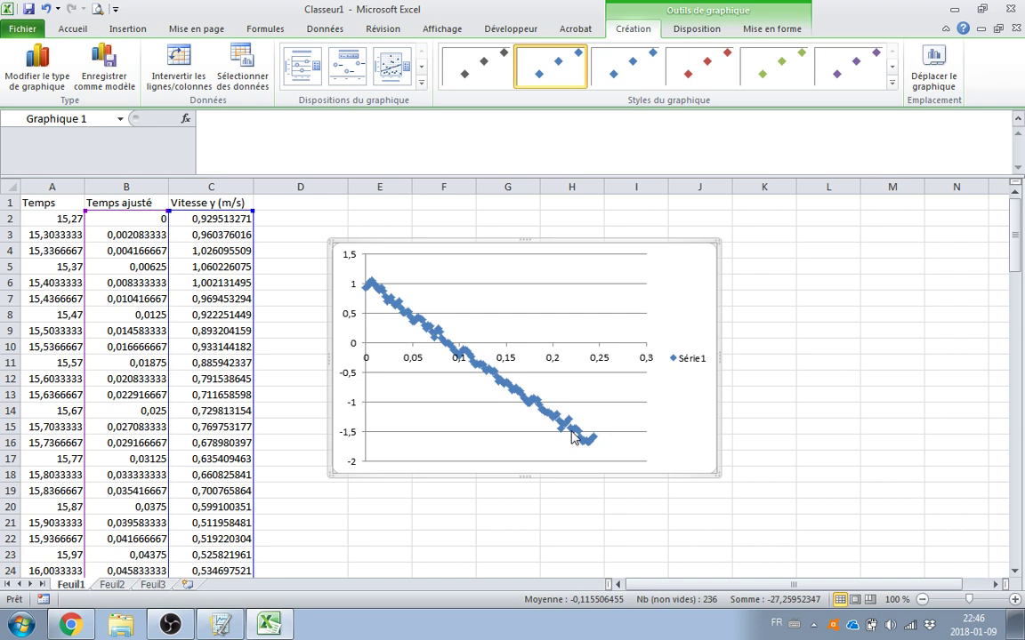
click(695, 357)
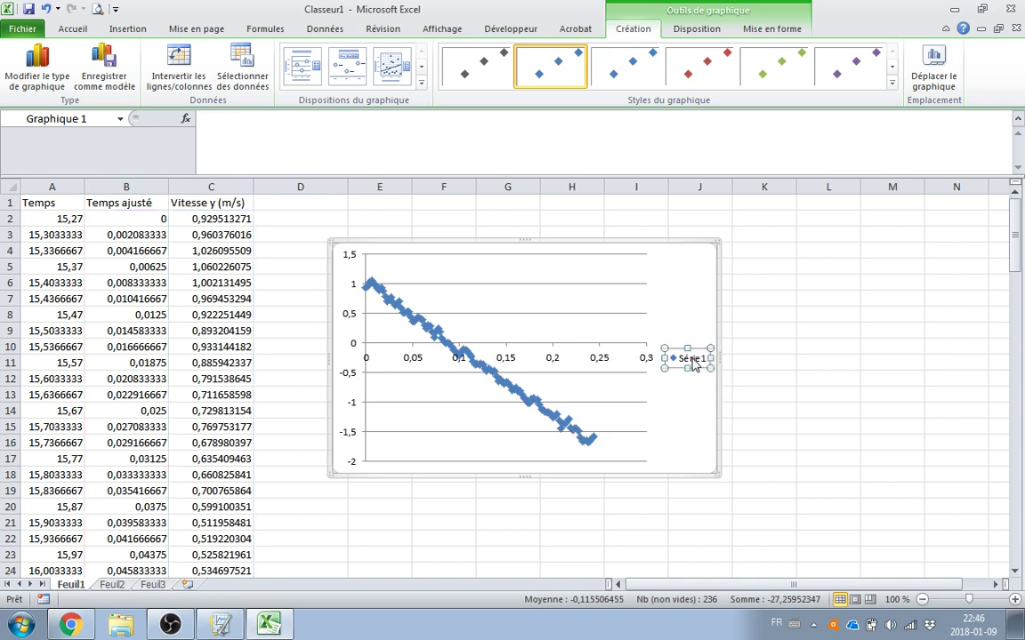
key(Delete)
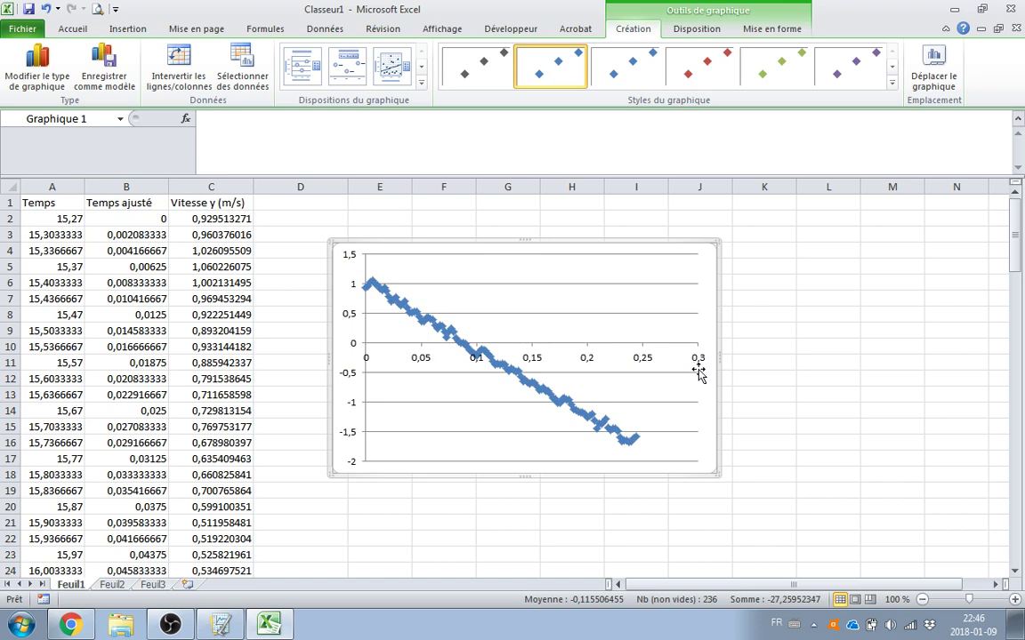
Step: Add a linear trendline to the data series, displaying its equation and R² value on the chart
click(502, 369)
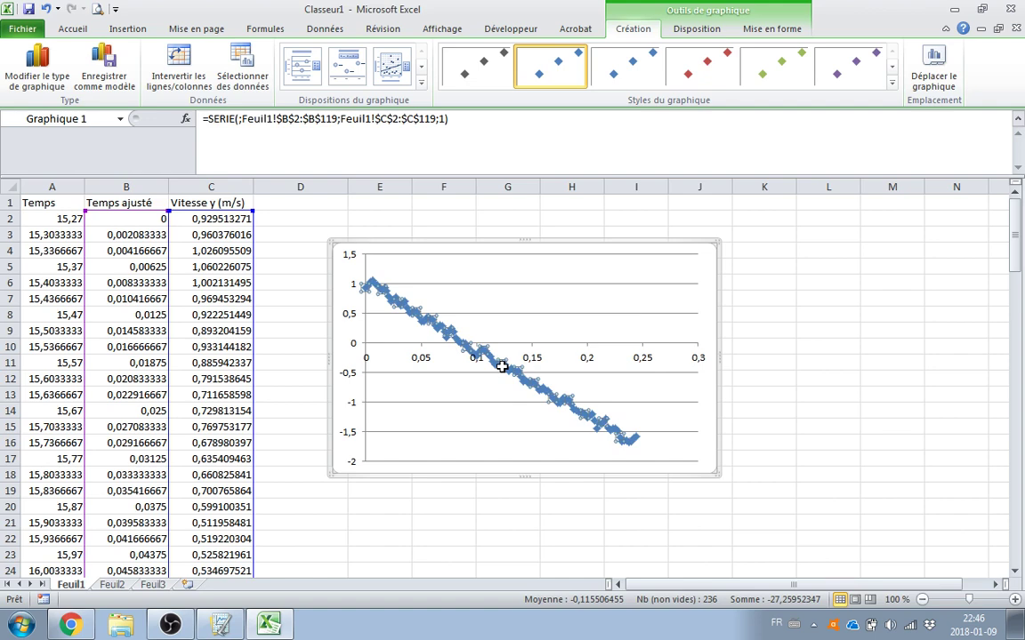
right_click(503, 368)
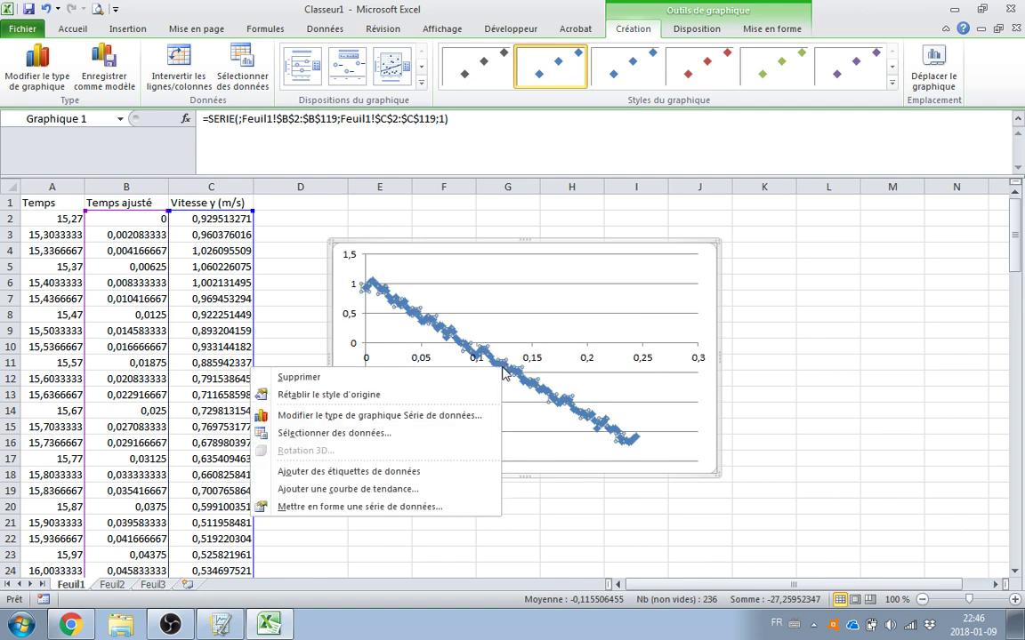
click(417, 490)
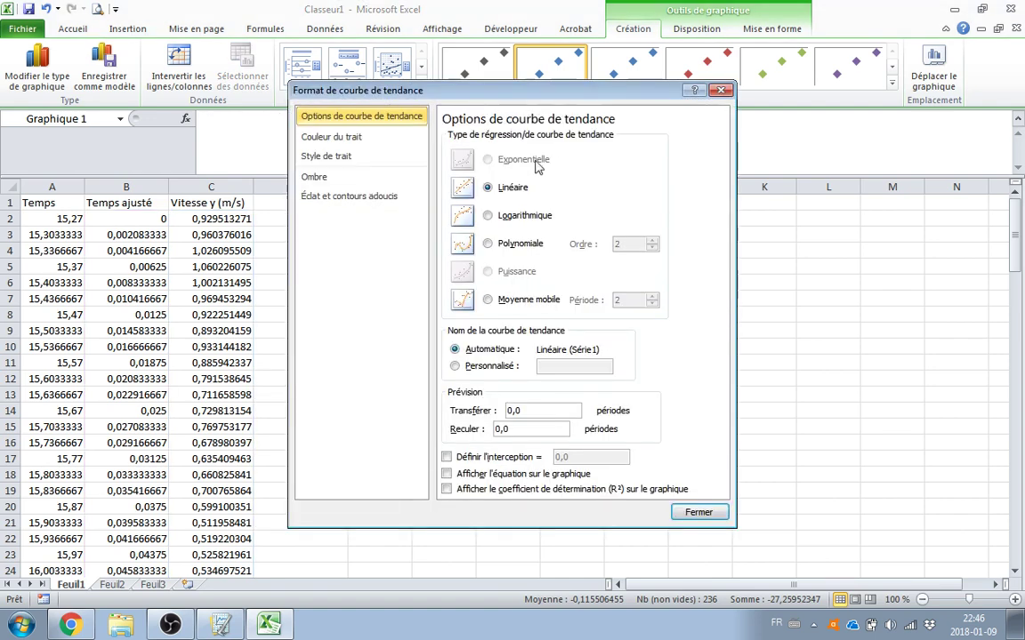
click(465, 475)
click(464, 489)
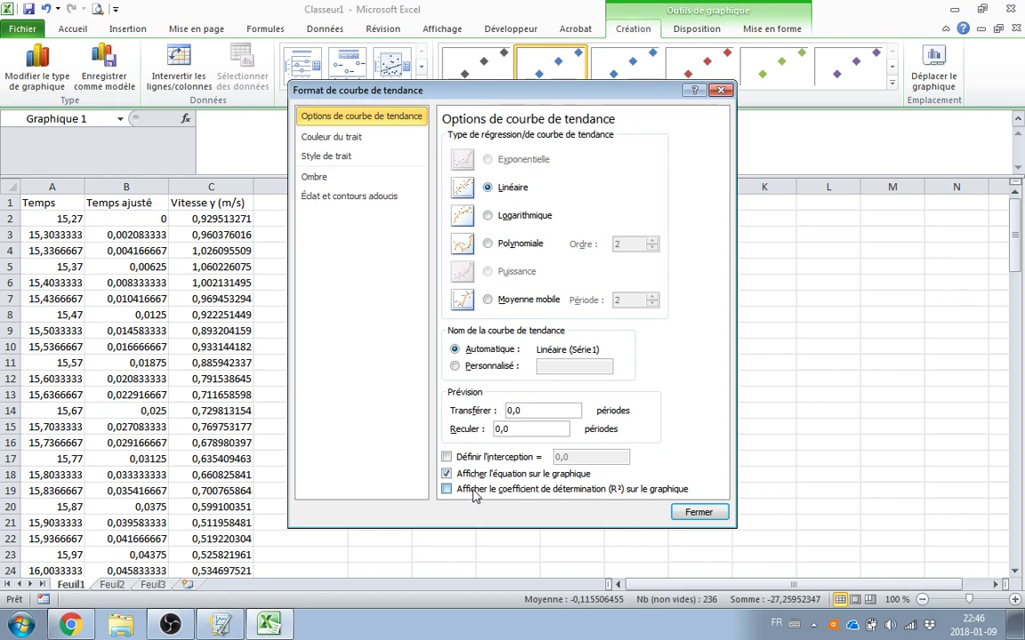
click(719, 513)
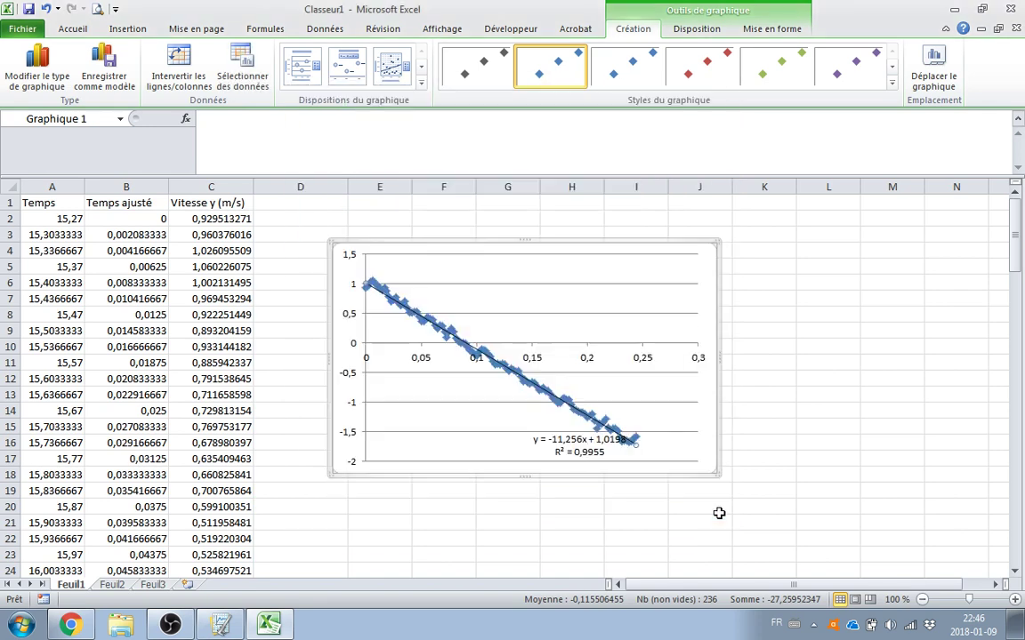
Step: Move the trendline equation label to the empty area above the line and highlight its slope coefficient
drag(601, 455, 566, 305)
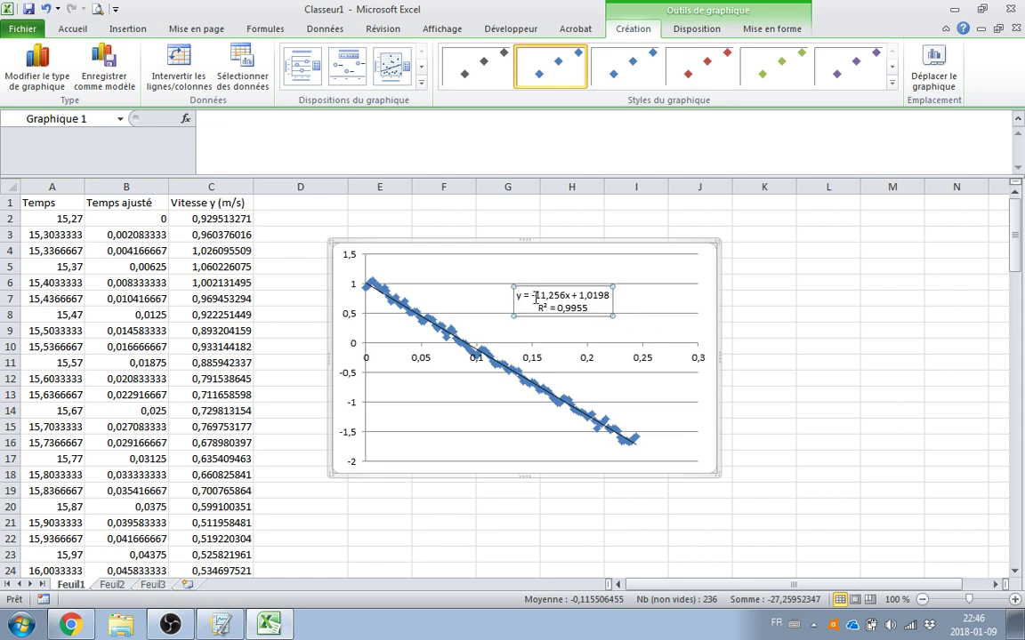
drag(535, 295, 566, 296)
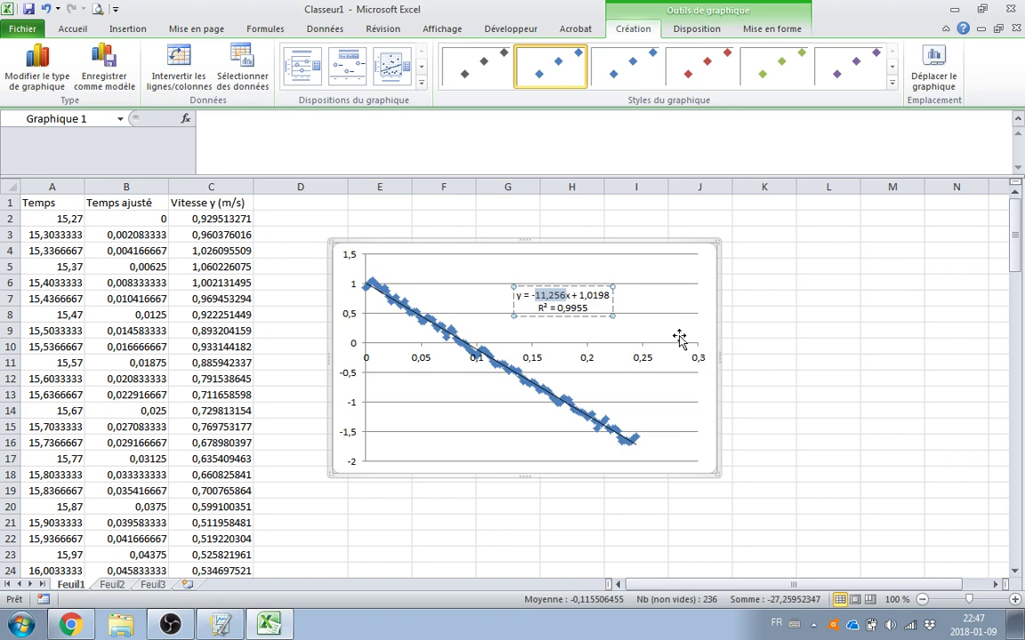
click(169, 625)
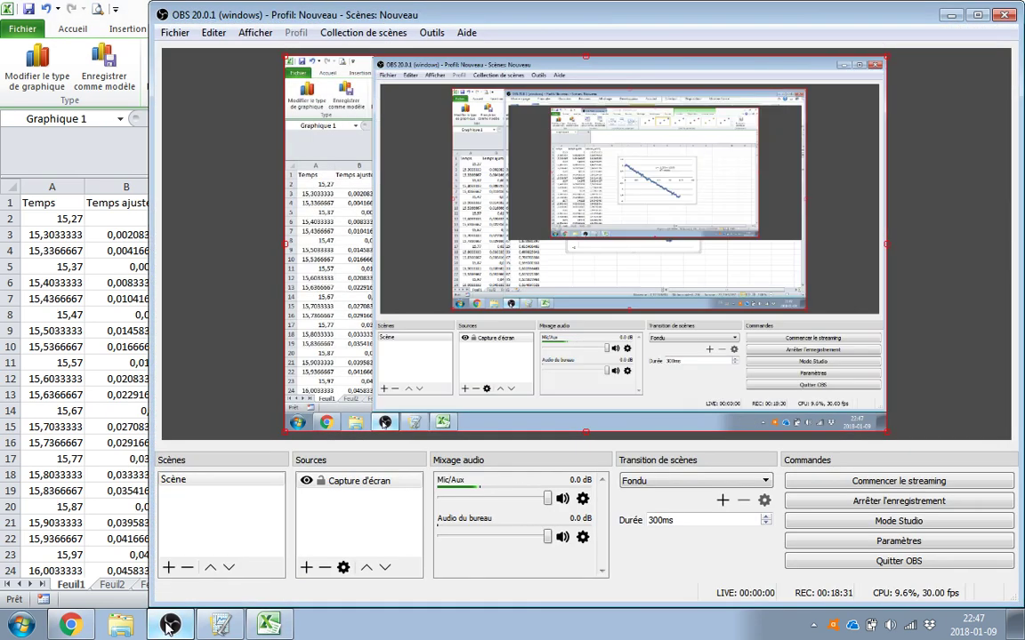